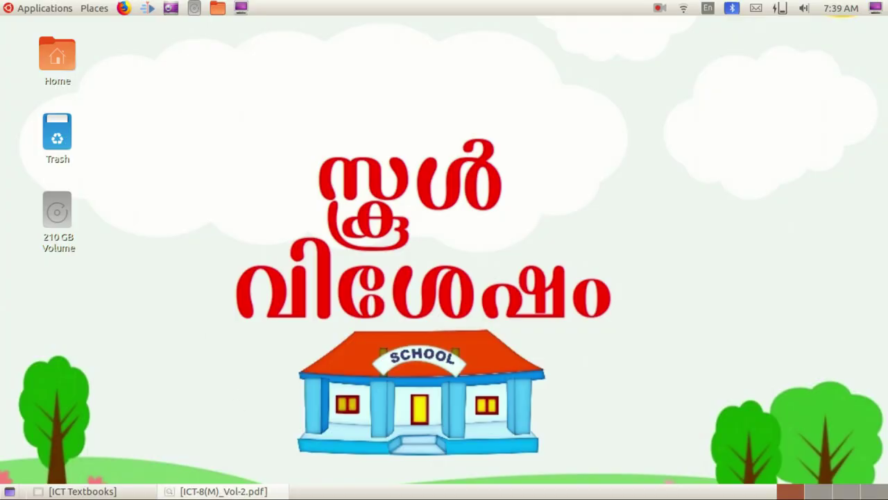
Step: Restore the ICT-8(M)_Vol-2.pdf textbook window from the taskbar
left_click(221, 491)
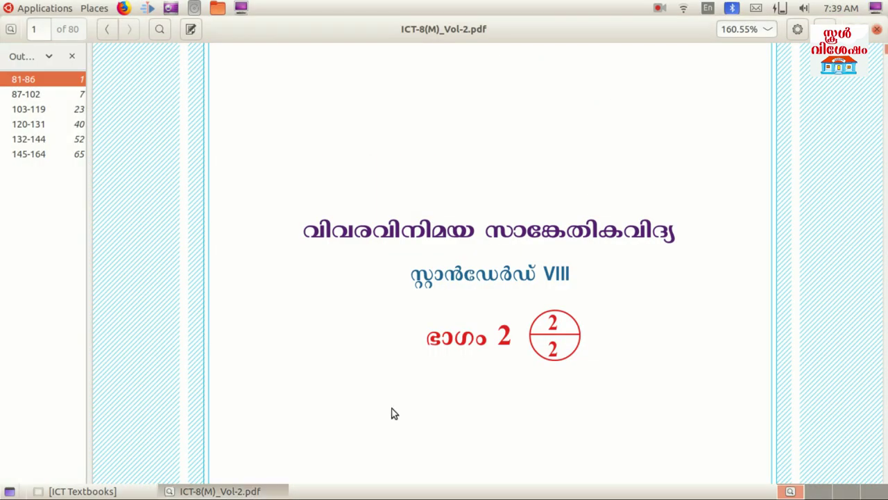
Step: Jump to the 120-131 chapter, review page 42's software table, then advance to page 43
left_click(28, 123)
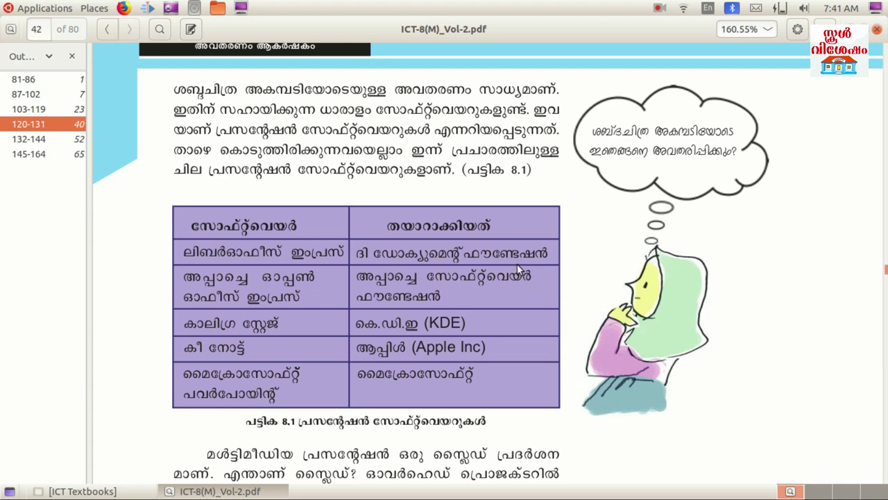
triple_click(248, 253)
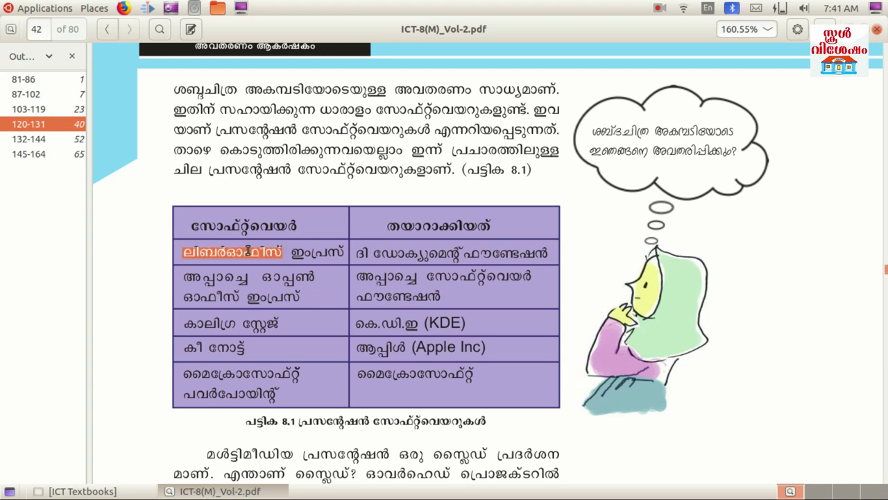
left_click(533, 322)
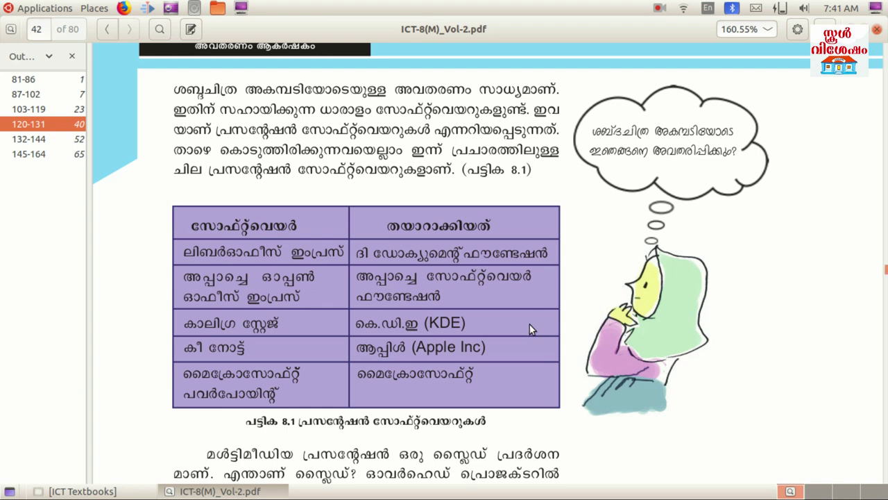
key("Page_Down")
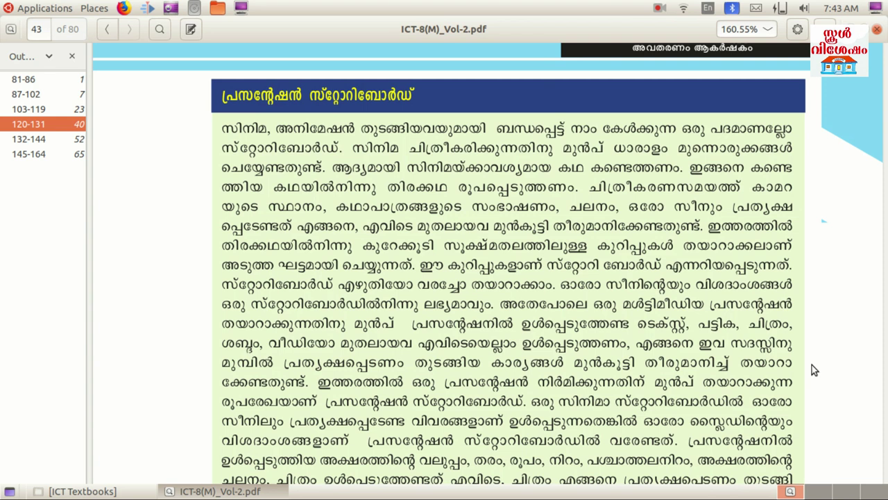
Step: Advance to page 44 and scroll through the sample storyboard table toward activity 8.1
key("Right")
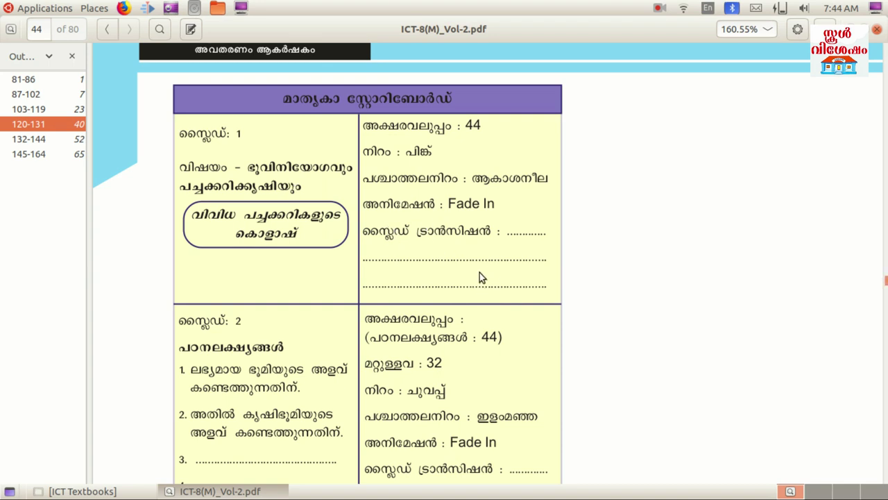
scroll(537, 272, "down", 1)
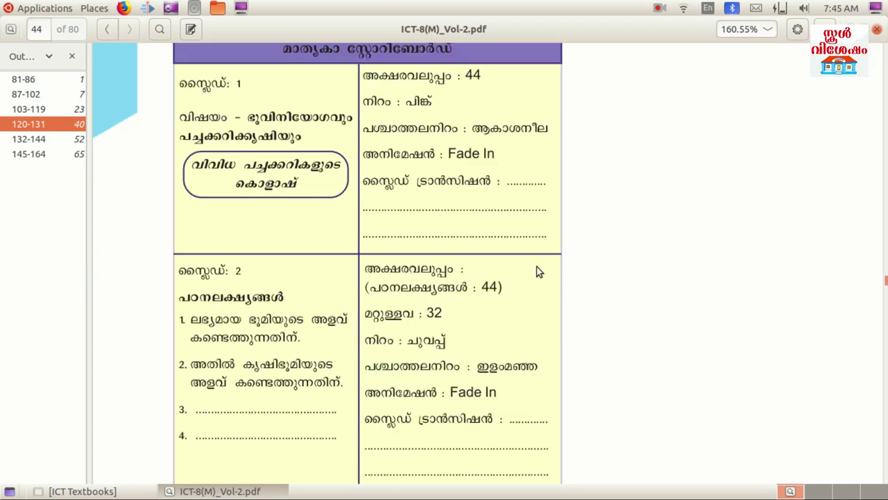
scroll(537, 272, "down", 4)
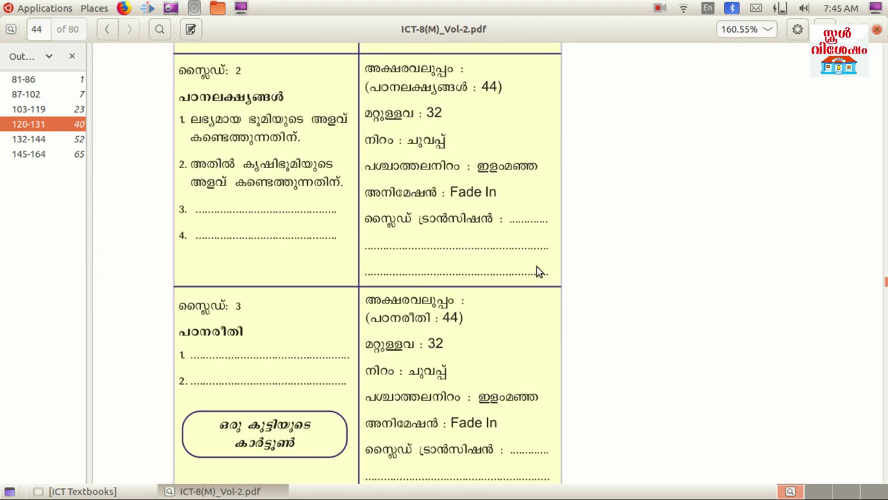
scroll(536, 272, "down", 5)
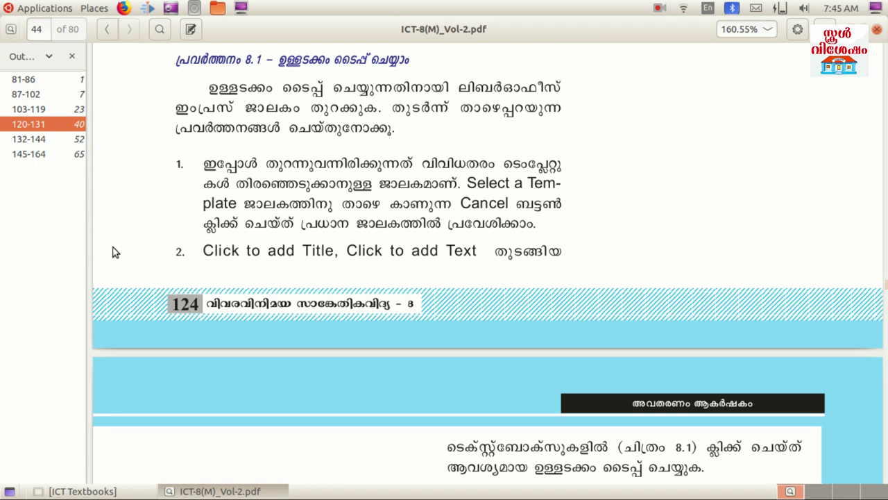
Step: Launch LibreOffice Impress from Applications and cancel template selection for a blank presentation
left_click(41, 9)
mouse_move(57, 165)
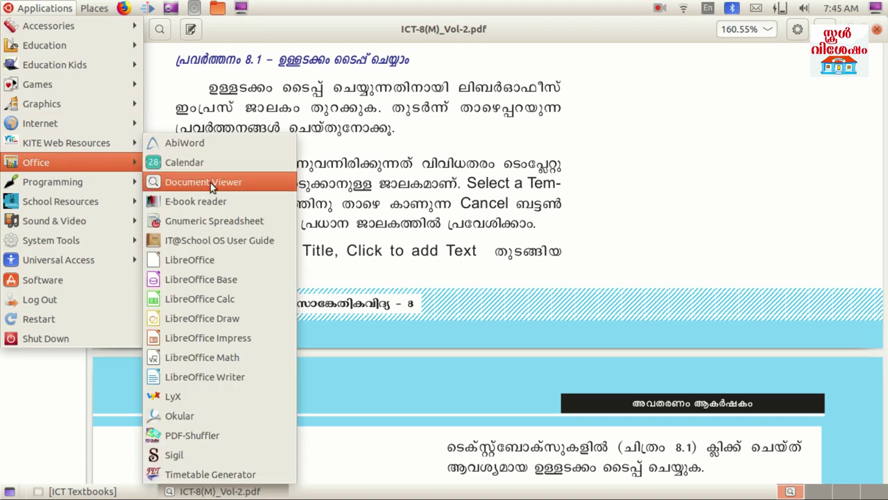
left_click(233, 343)
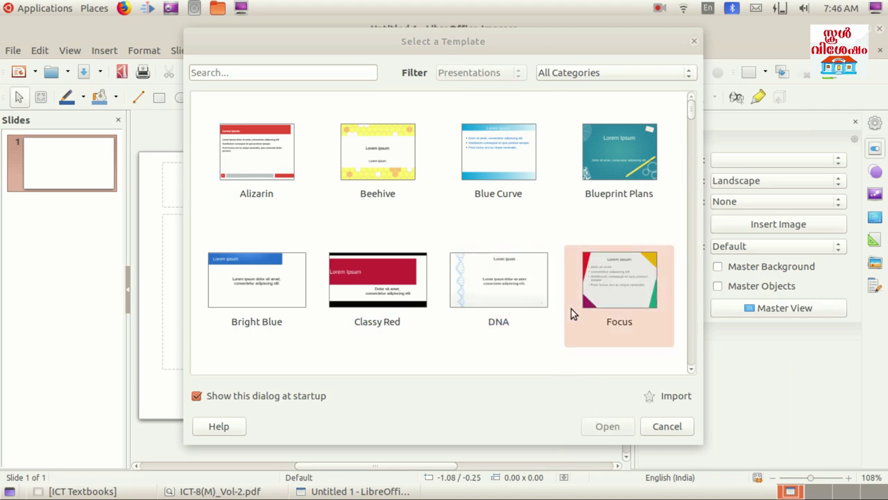
left_click(660, 429)
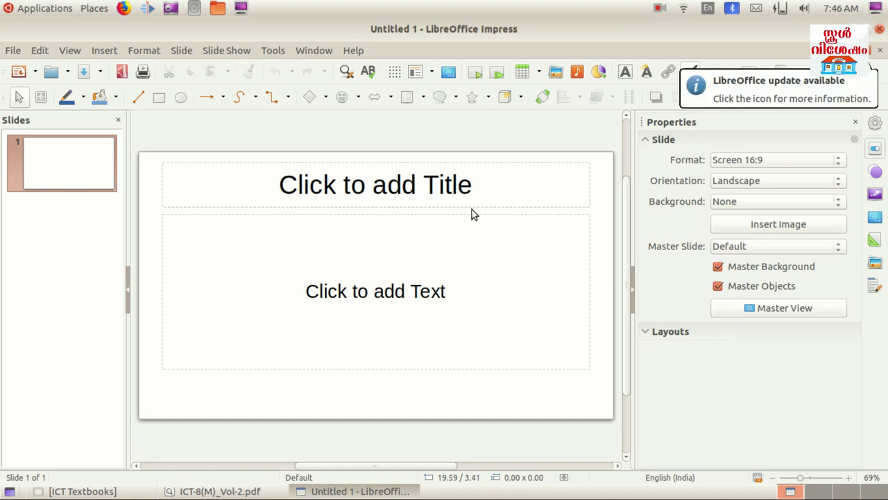
Step: Switch input to Malayalam and type the title word 'ഭൂവിനിയോഗവും' into slide 1's title
left_click(413, 203)
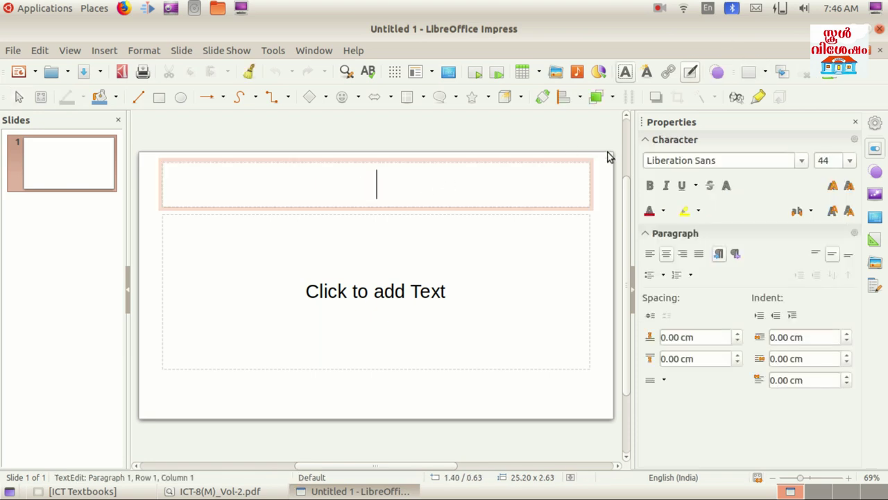
left_click(709, 8)
left_click(715, 58)
type("ഭുവി")
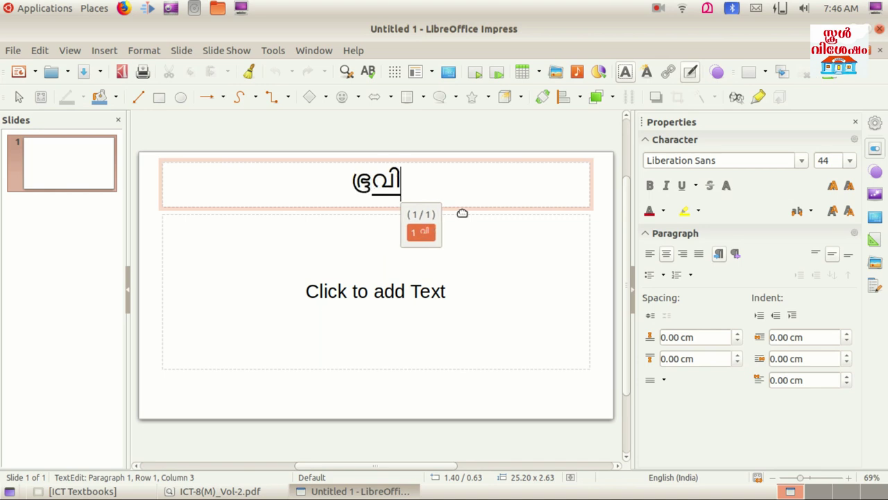
type("നിയൊ")
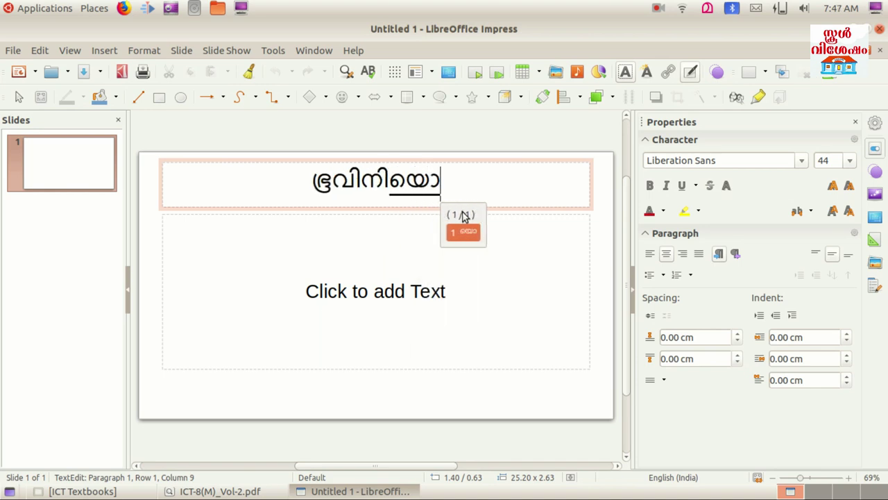
key("BackSpace")
type("യ")
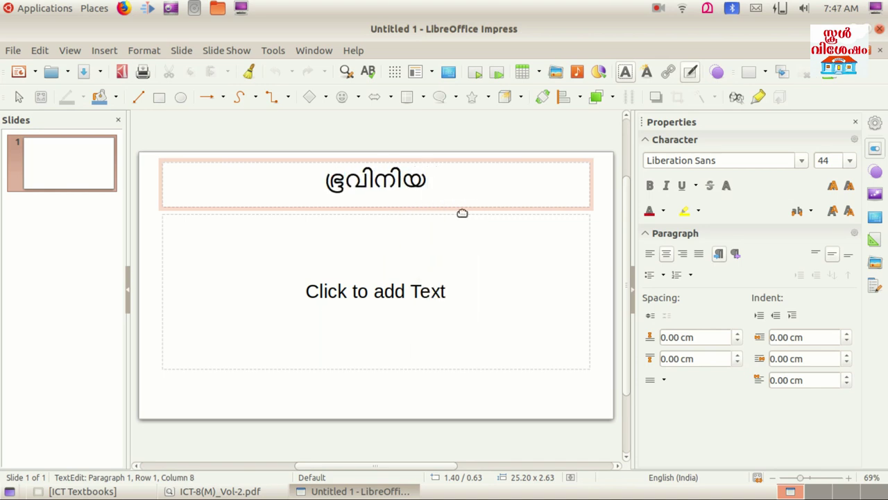
left_click(712, 8)
left_click(715, 35)
type("ോ")
left_click(707, 8)
left_click(709, 53)
type("g")
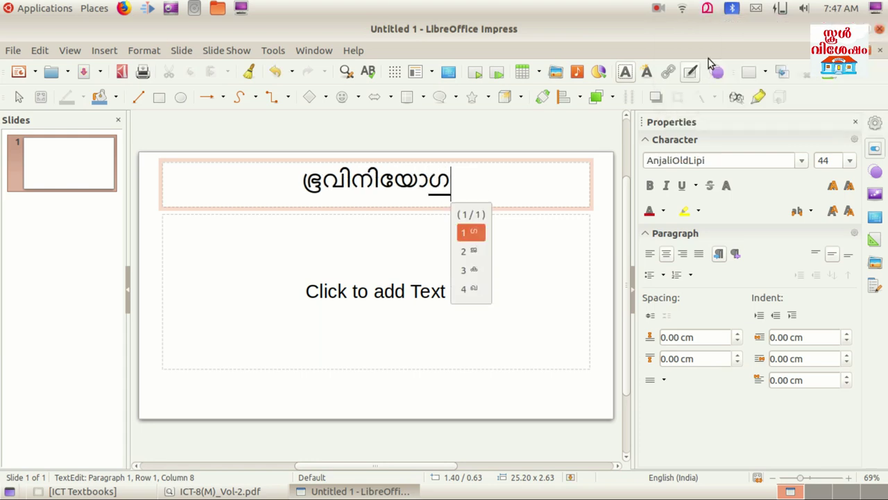
type("vum")
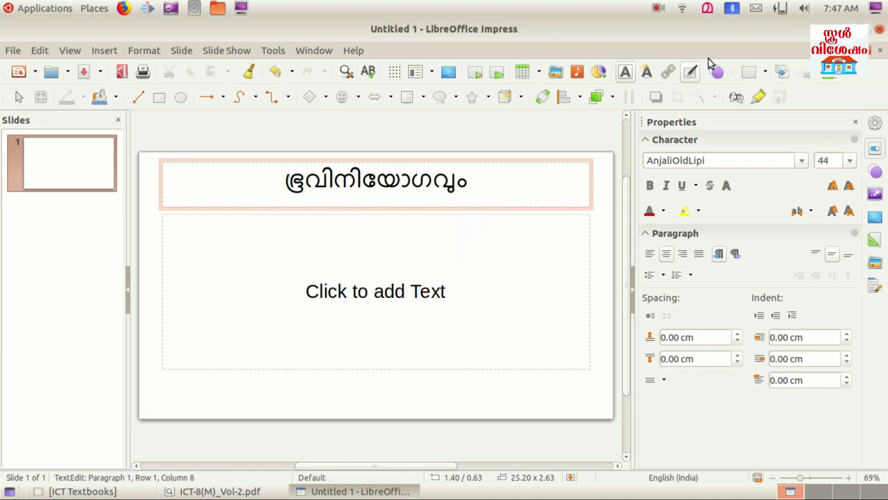
type(" pak")
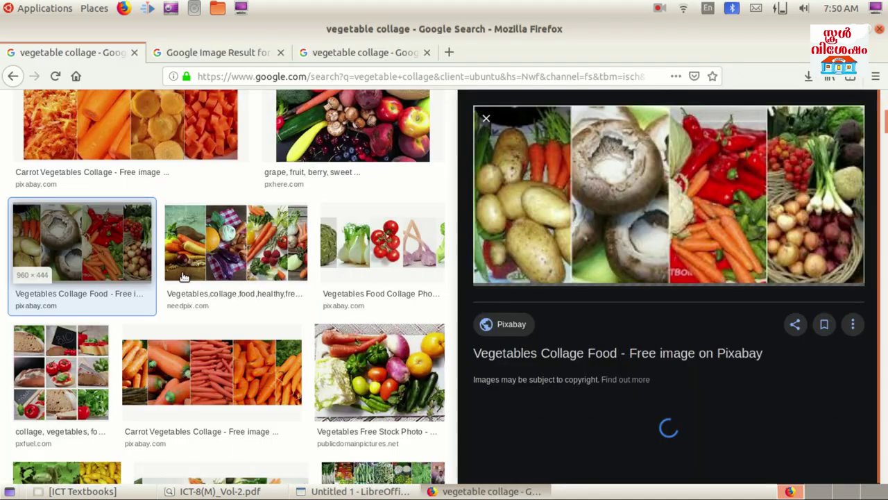
Step: Save the Pixabay vegetables collage as vegetables-1529727_960_720.jpg in Pictures, then return to Impress
right_click(582, 218)
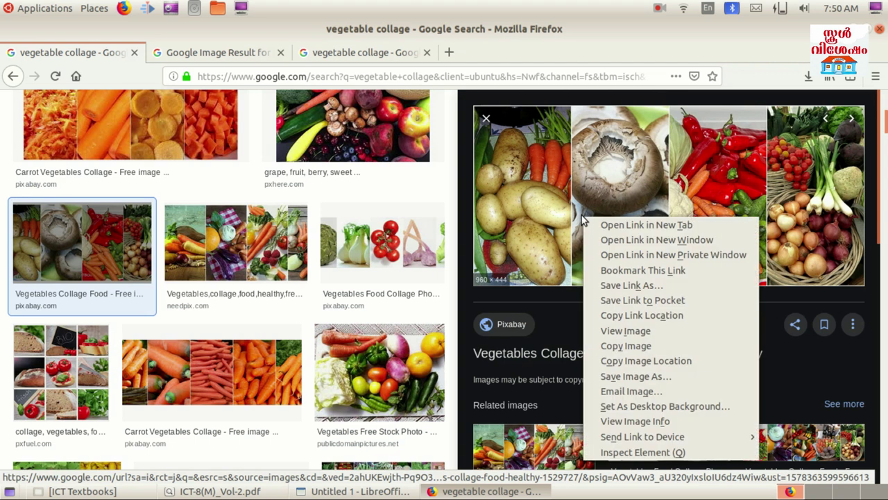
left_click(625, 378)
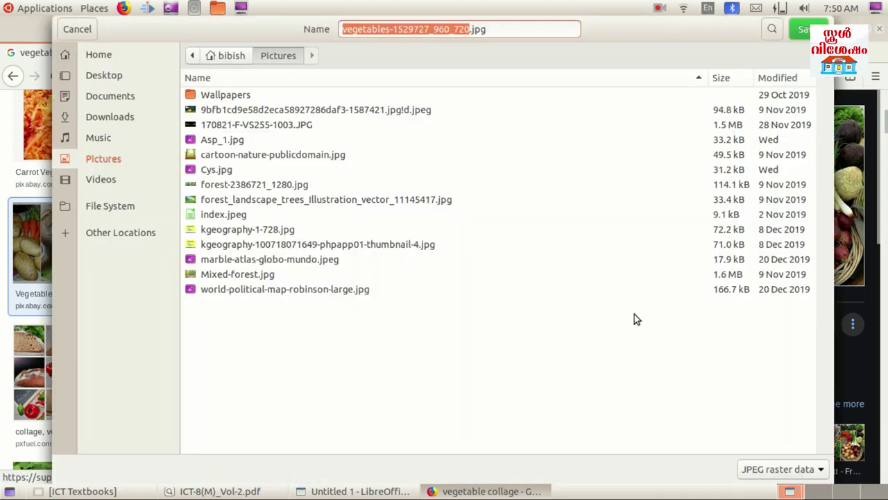
left_click(805, 28)
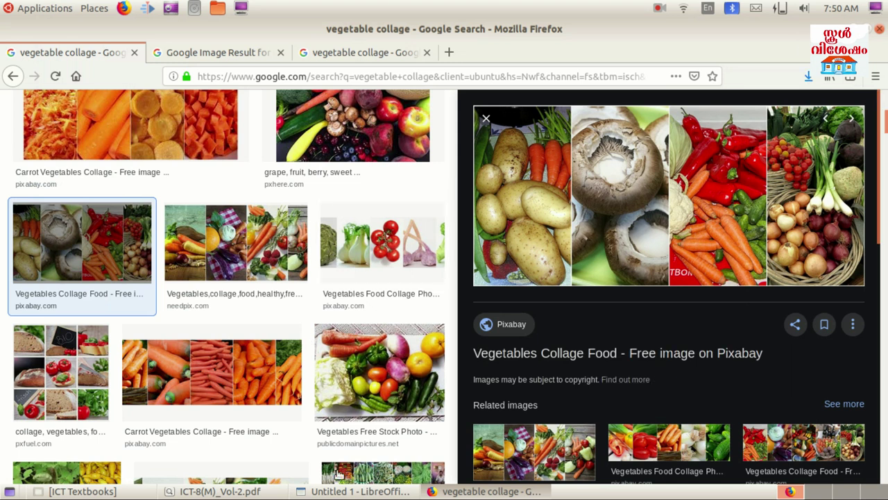
left_click(355, 57)
key("alt+Tab")
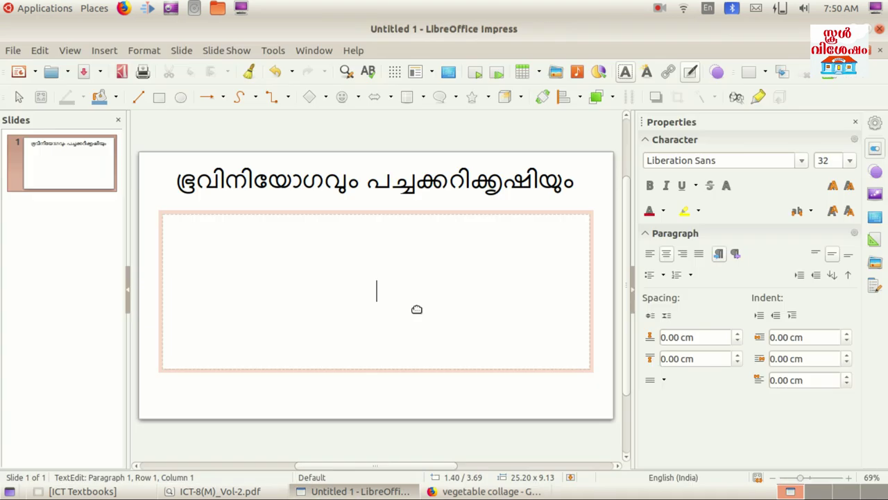
Step: Insert the vegetables-1529727_960_720.jpg collage on slide 1 below the title and deselect it
left_click(555, 72)
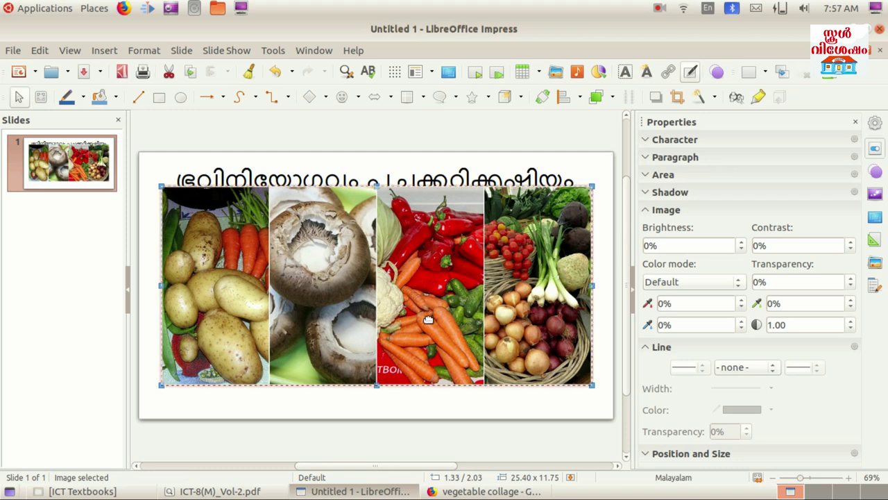
key("ctrl+z")
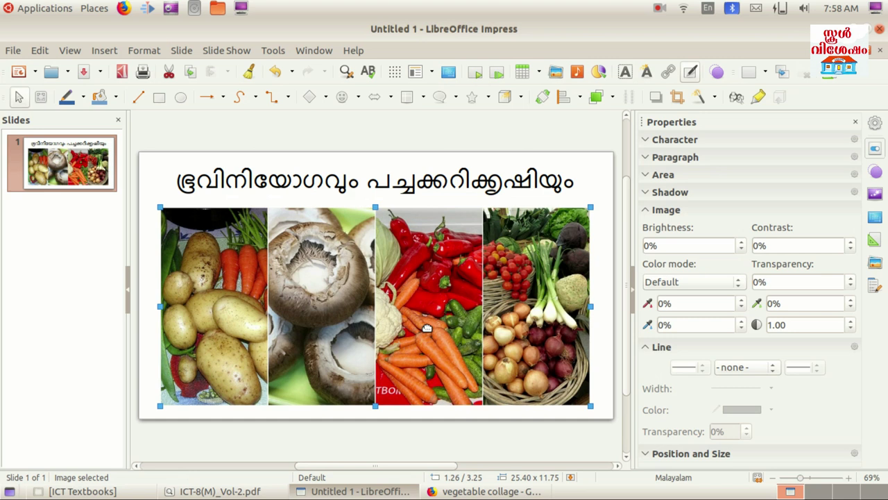
left_click(422, 425)
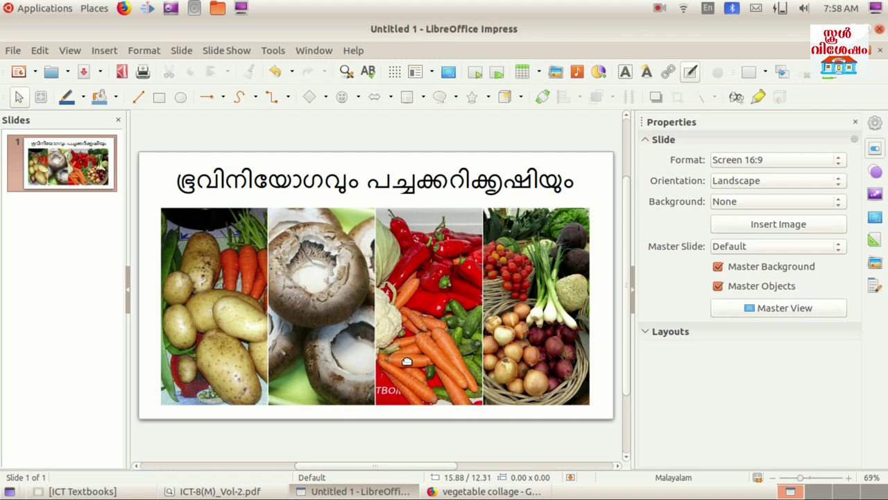
Step: Add a blank second slide and bring up the Layout submenu from its thumbnail
left_click(181, 52)
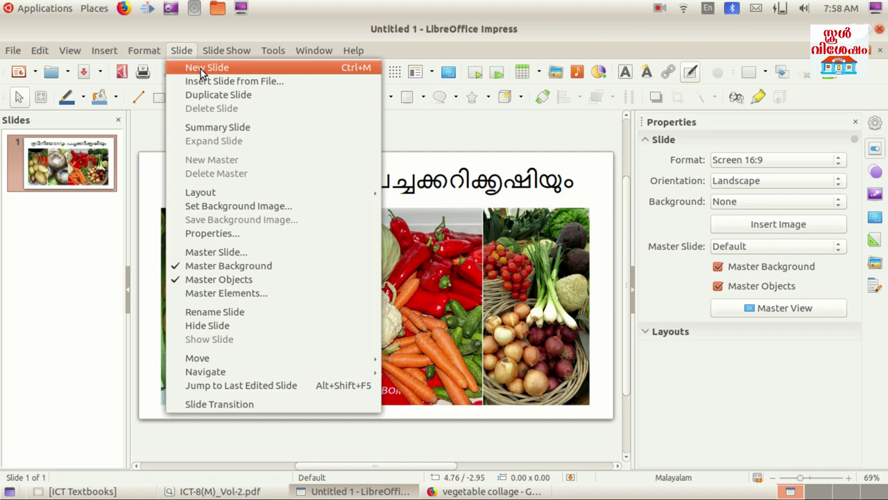
left_click(200, 68)
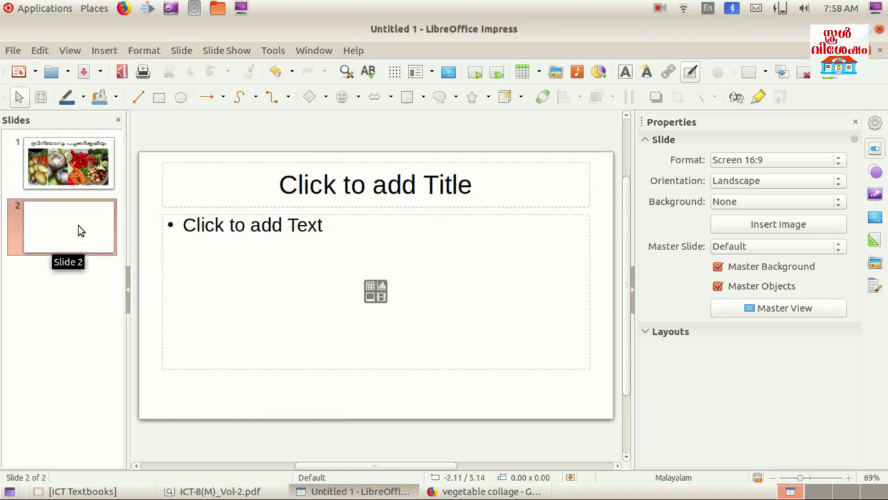
left_click(35, 75)
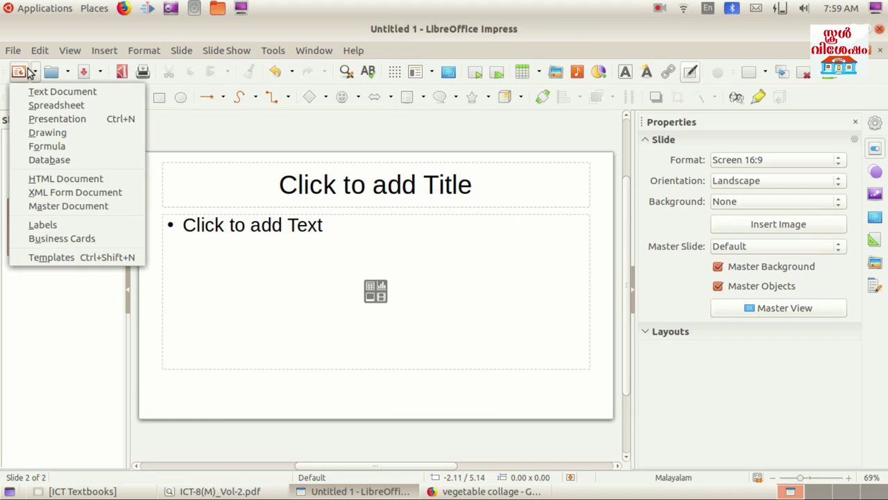
left_click(30, 73)
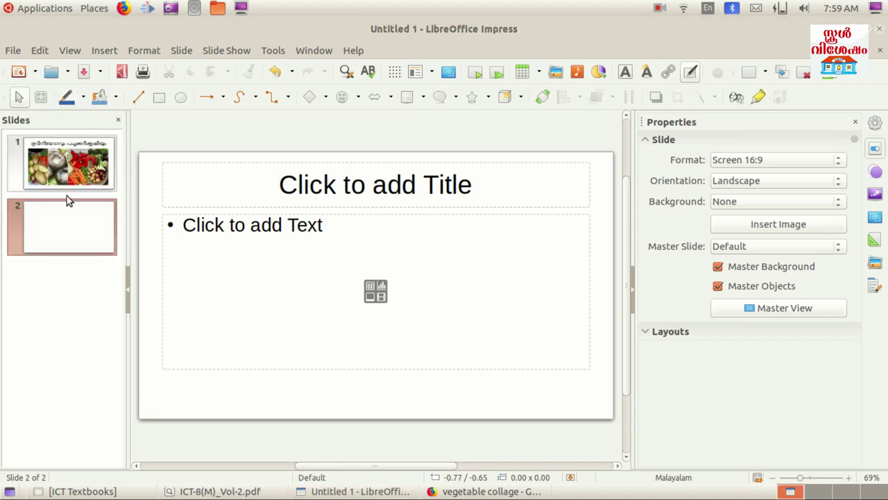
left_click(75, 245)
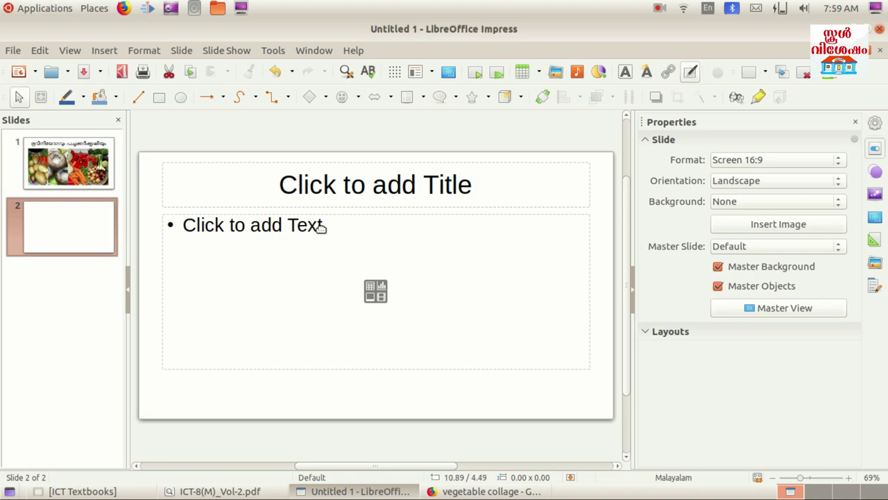
right_click(88, 230)
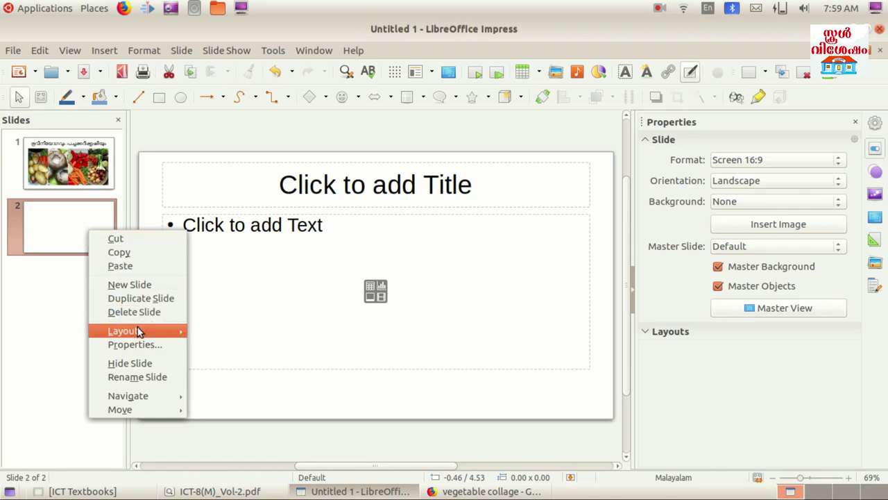
mouse_move(138, 329)
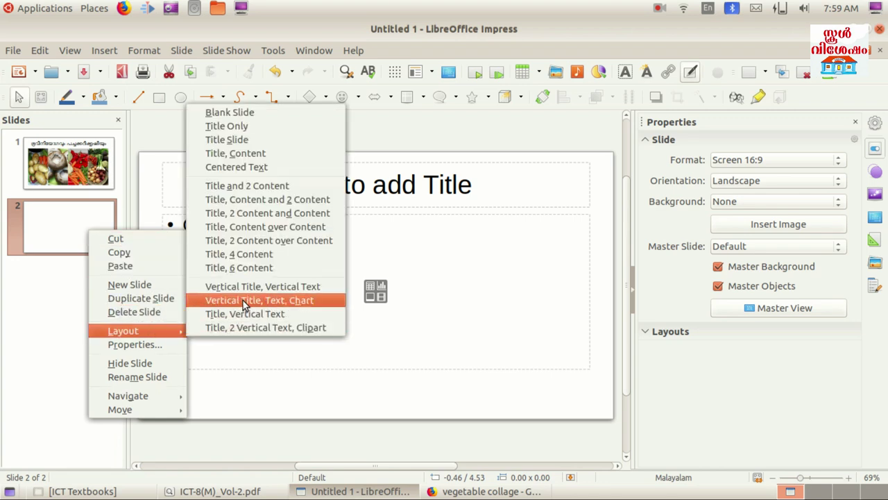
Step: Apply Title and 2 Content to slide 2 and add a text box with the first Malayalam objective
left_click(270, 187)
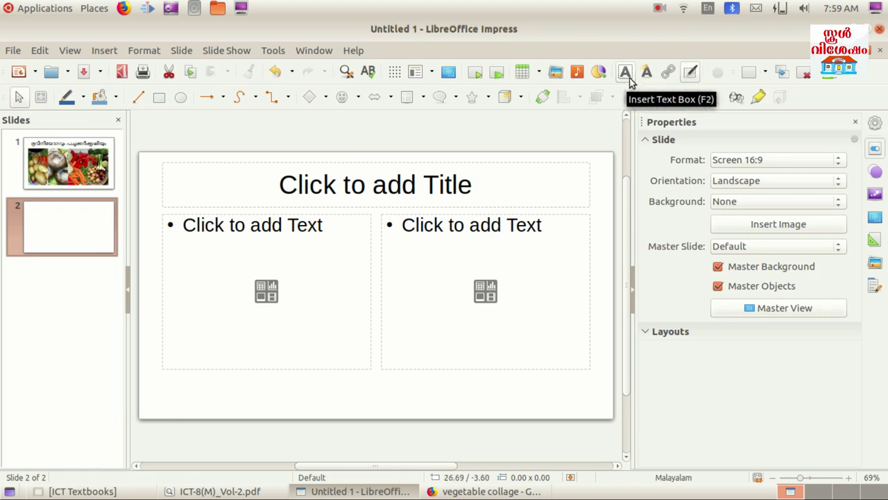
left_click(626, 72)
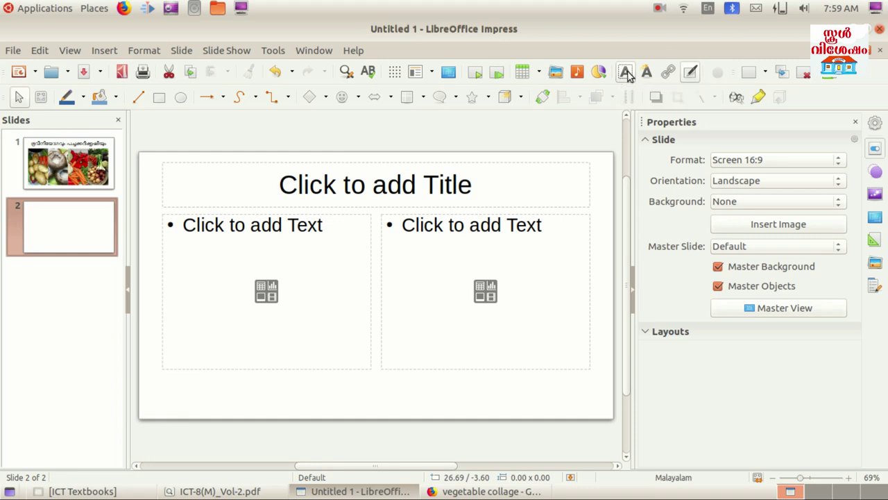
left_click_drag(173, 331, 350, 374)
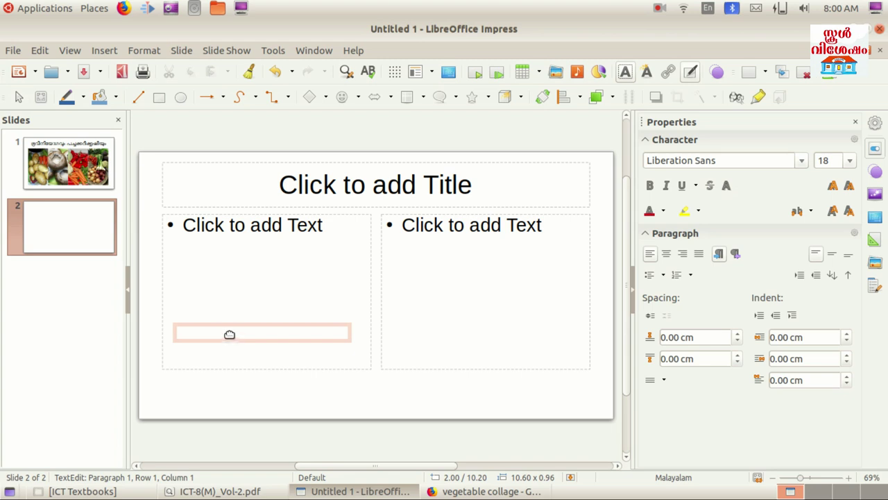
type("cfgd")
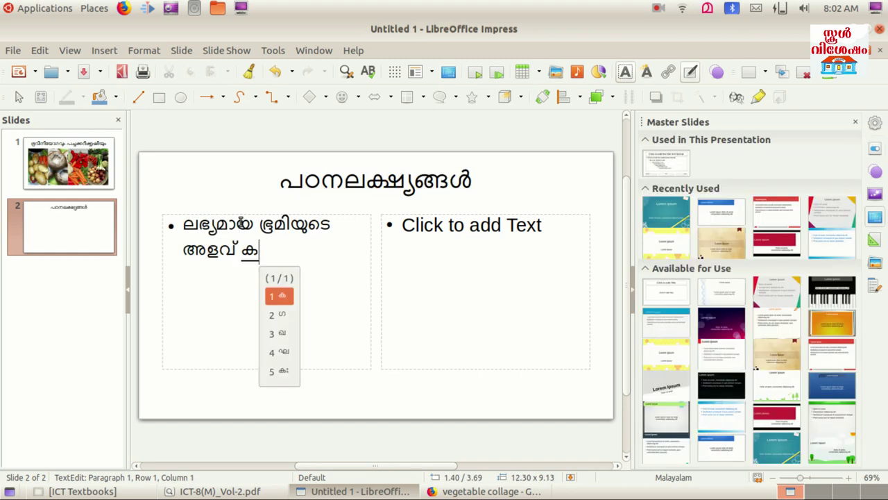
type("ണ്ടെത്തുന്നതിന്")
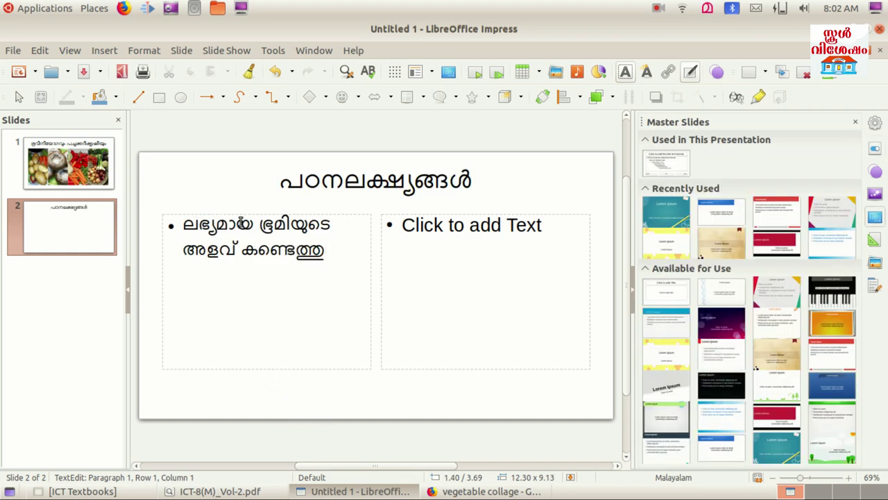
Step: Type 'അതിൽ കൃഷിഭൂമിയുടെ അലളവ് കണ്ടെത്തുന്നതിന്' into the right-hand content box
left_click(486, 290)
left_click(432, 220)
type("അതിൽ ക്രി")
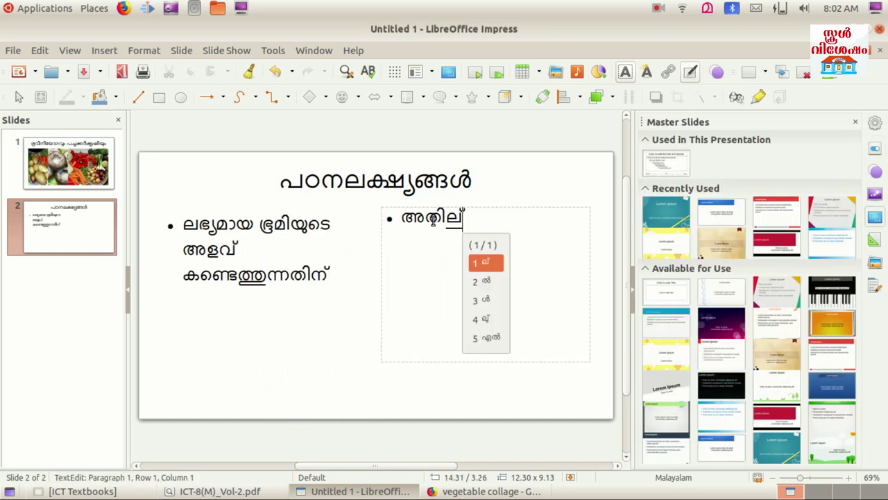
key("BackSpace")
key("BackSpace")
left_click(707, 9)
left_click(697, 45)
type("ൃഷിഭൂമിയുടെ")
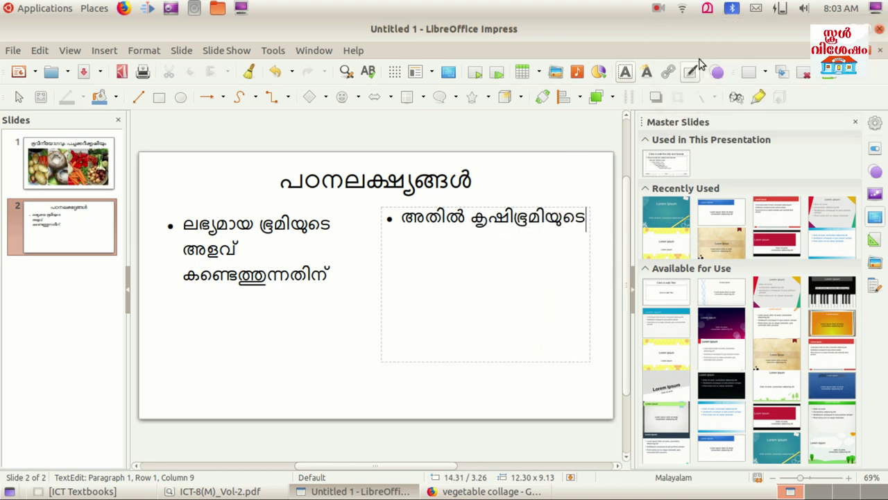
type(" അലളവ് കണ്ടെത്തുന്നതിന്")
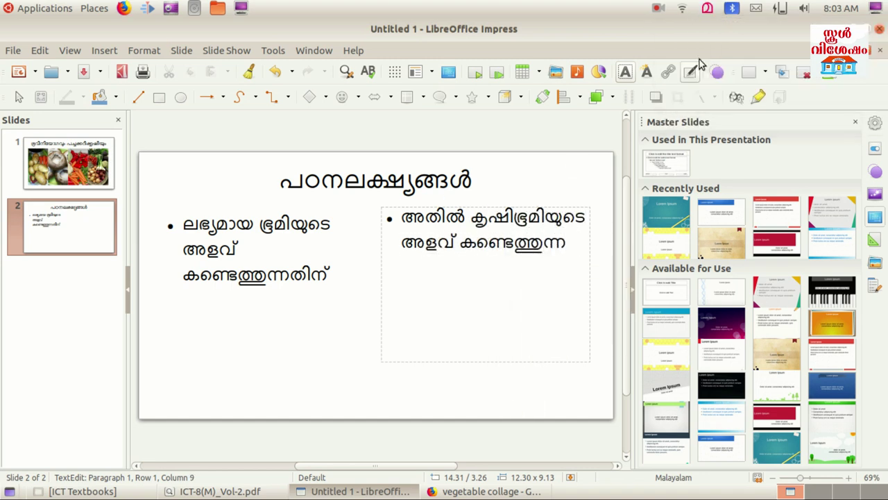
Step: Insert a new third slide after slide 2 and bring up its context menu
left_click(181, 51)
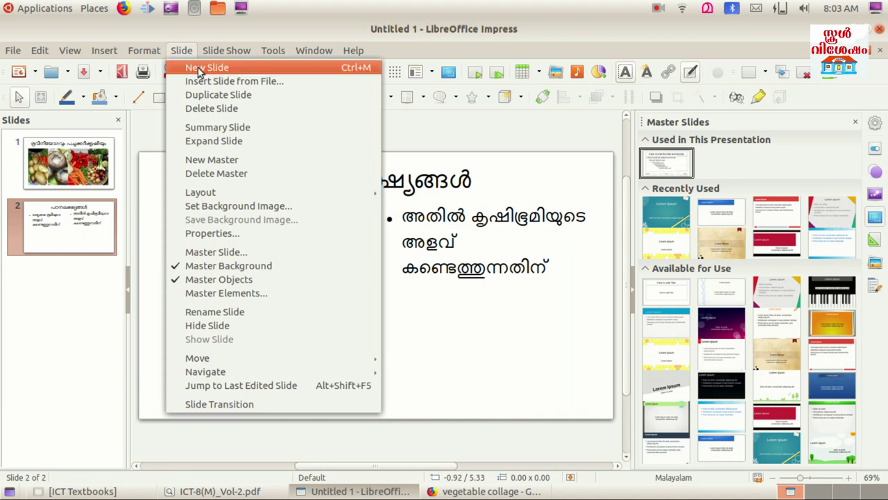
left_click(198, 68)
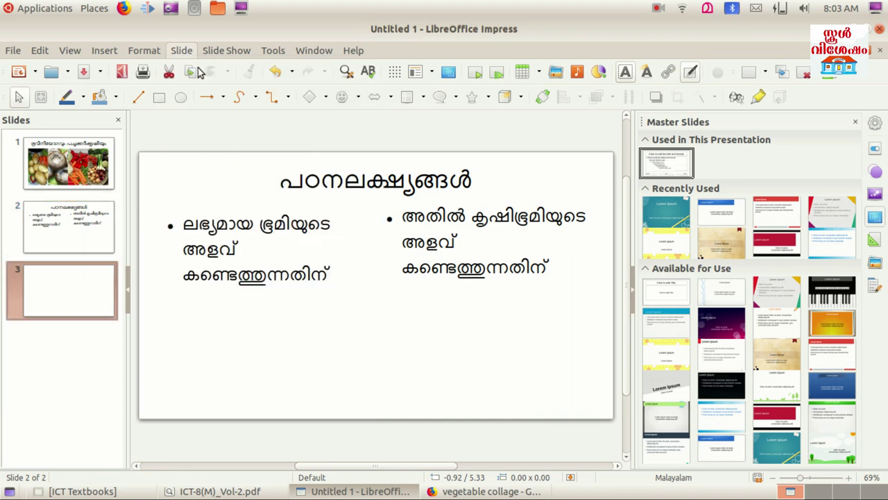
right_click(94, 297)
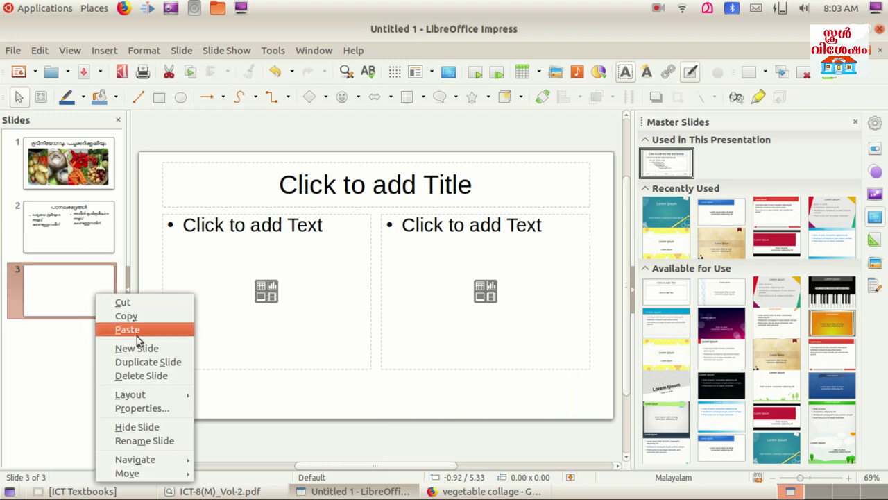
Step: Switch slide 3 to the Title, Content layout
mouse_move(182, 395)
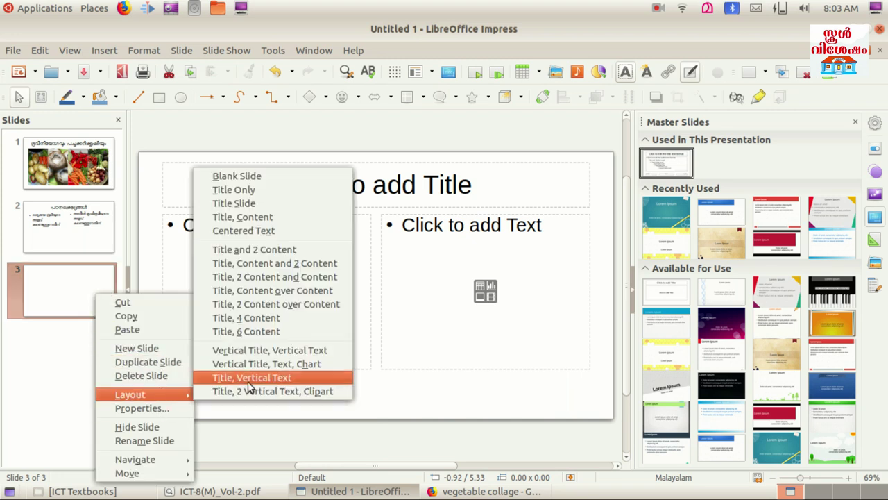
left_click(302, 219)
left_click(362, 253)
key("Escape")
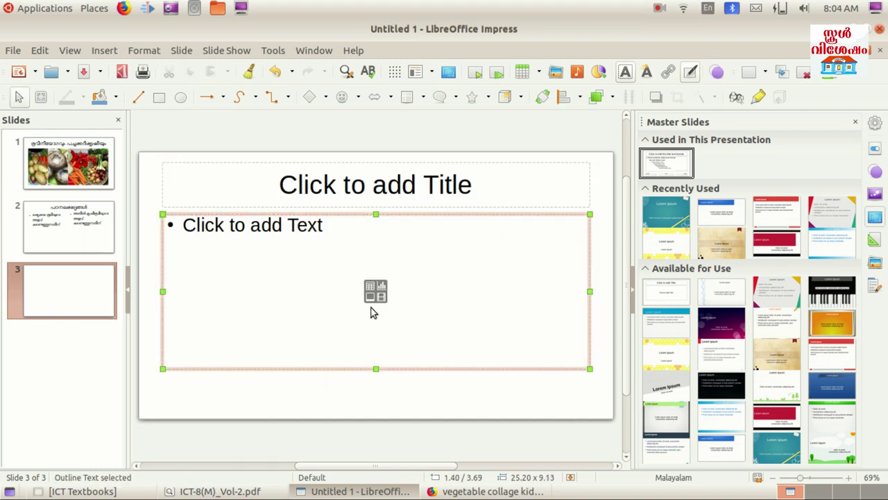
left_click(284, 224)
Step: Insert music-1259766_960_720.jpg from Pictures onto slide 3
left_click(557, 72)
key("Escape")
left_click(104, 50)
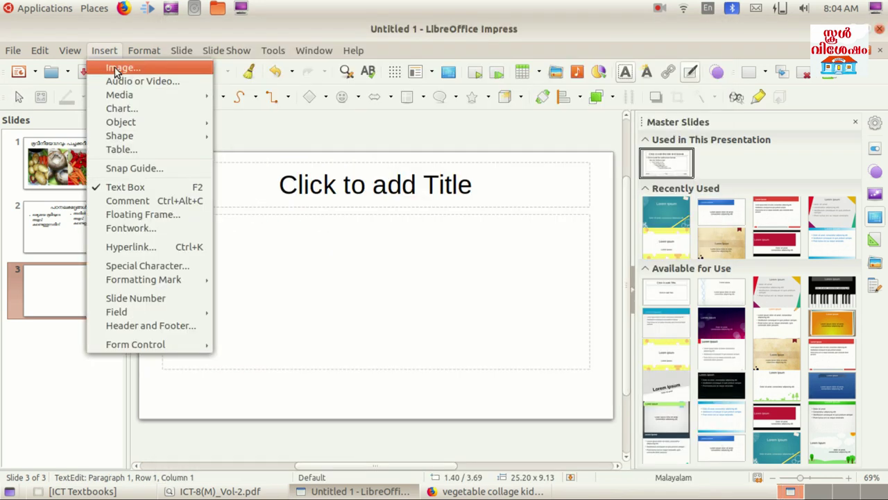
left_click(117, 68)
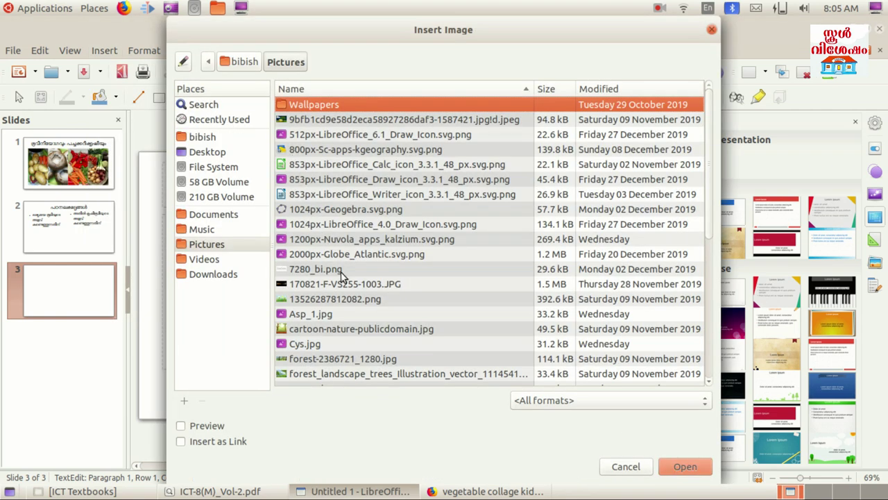
scroll(341, 275, "down", 2)
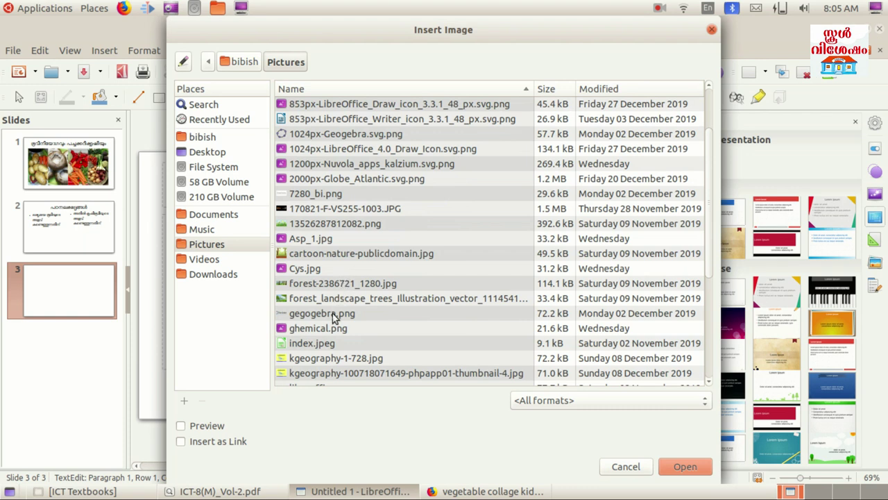
scroll(333, 315, "down", 3)
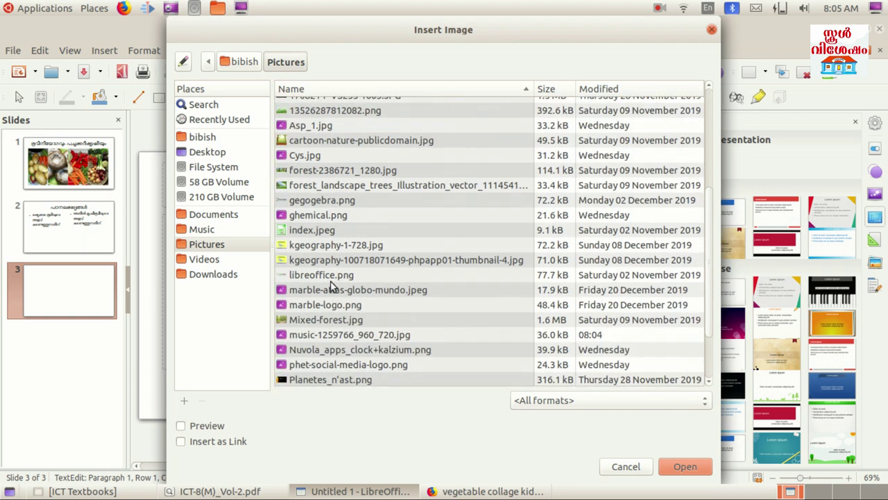
left_click(329, 336)
left_click(679, 467)
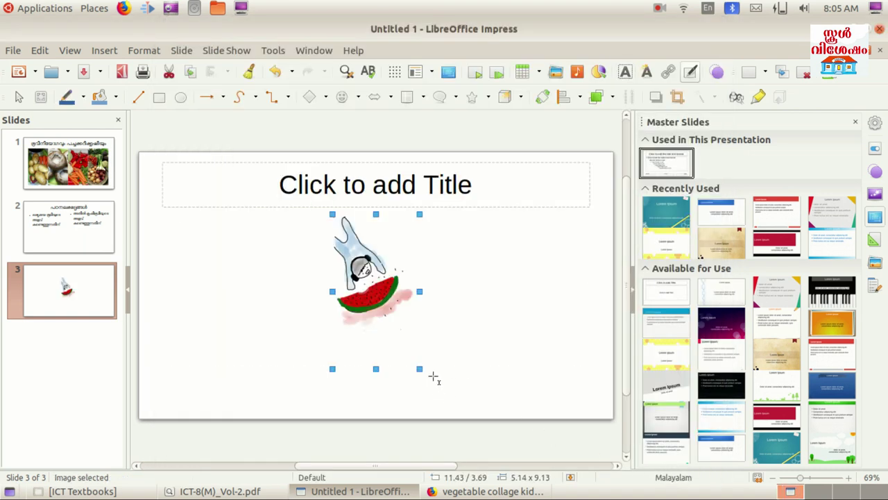
Step: Enlarge the cartoon picture, move it right, title slide 3 'കാർട്ടൂൺ', and return to slide 1
left_click_drag(423, 369, 468, 377)
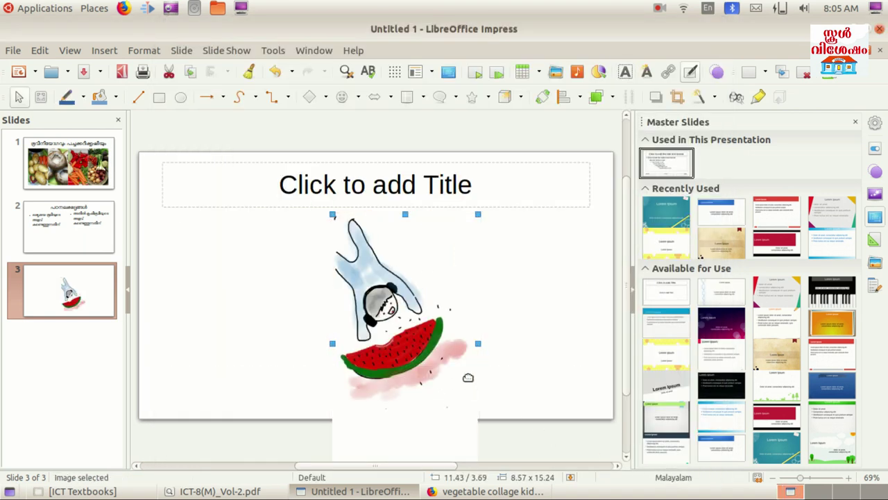
left_click_drag(432, 321, 550, 267)
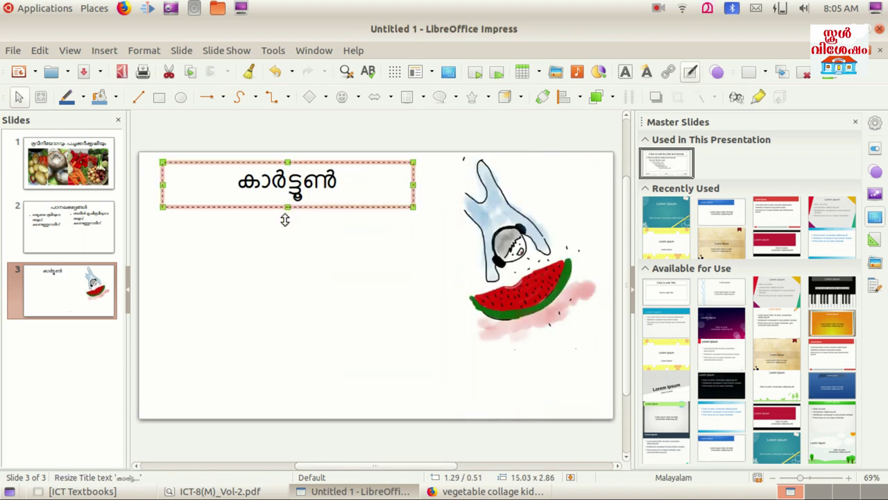
left_click_drag(284, 220, 285, 219)
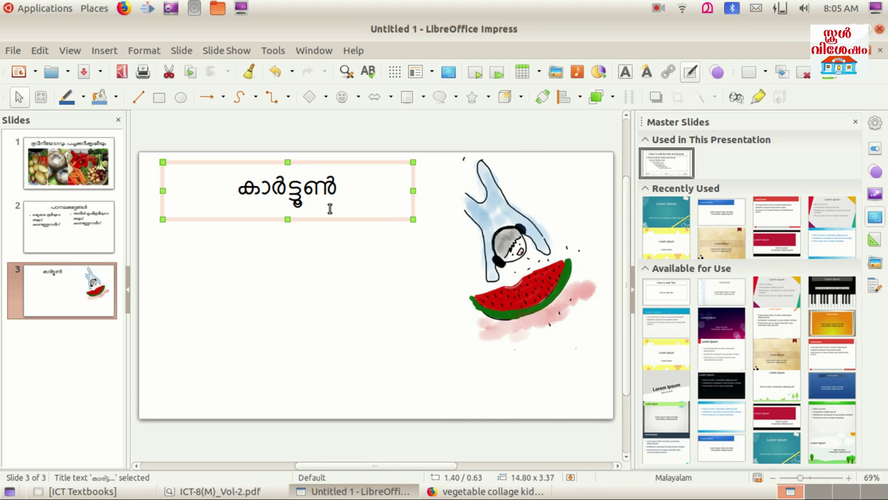
left_click(324, 331)
key("Home")
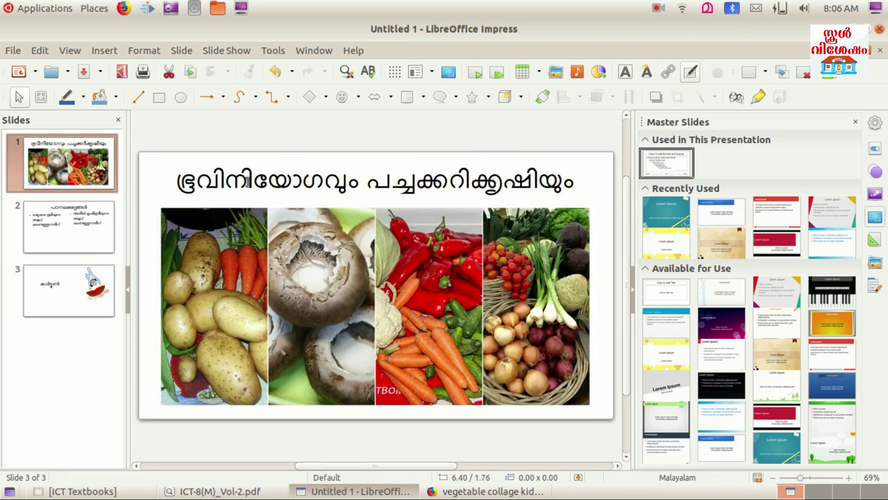
Step: Select the whole slide 1 title and set its font to Gayathri
left_click(257, 182)
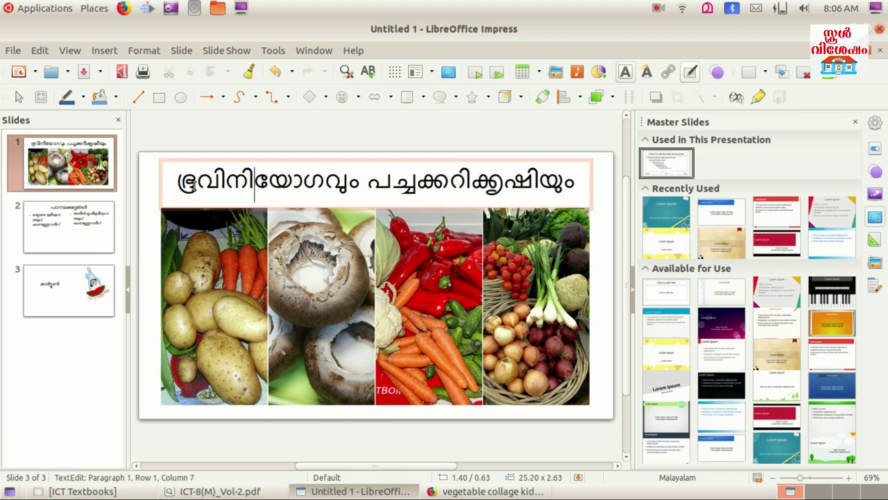
double_click(174, 181)
left_click(174, 180)
left_click_drag(182, 182, 575, 196)
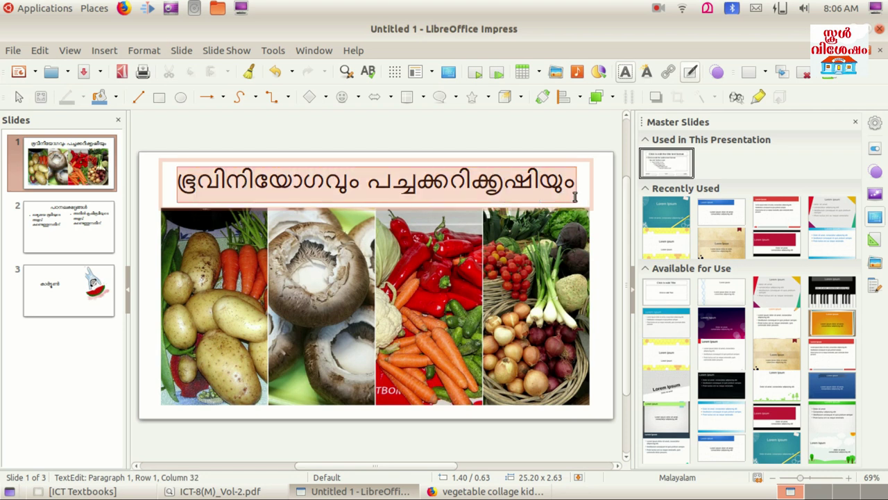
left_click(875, 153)
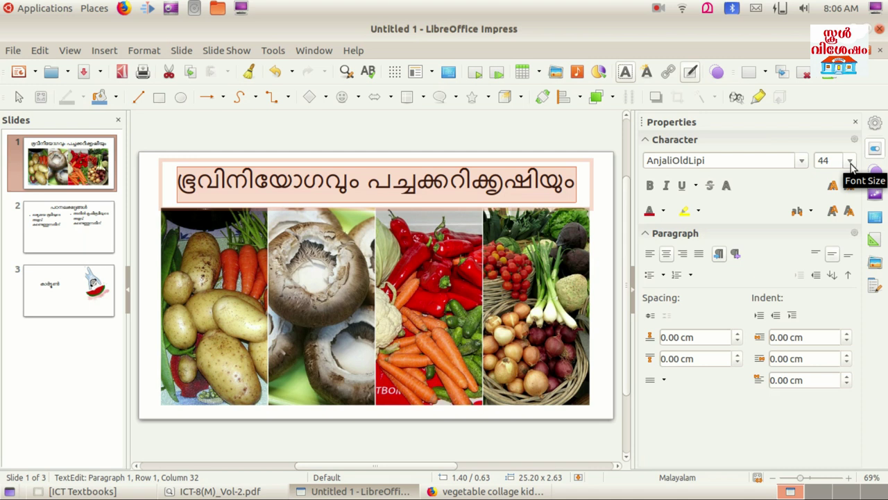
left_click(802, 160)
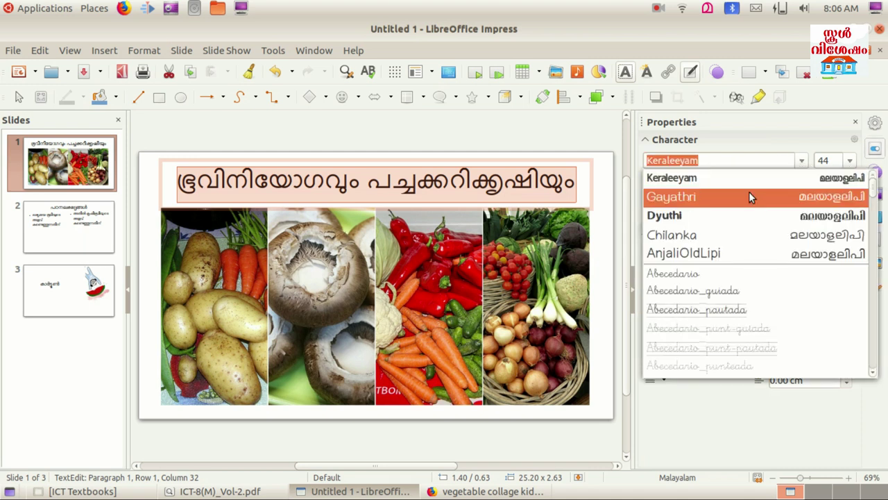
left_click(749, 195)
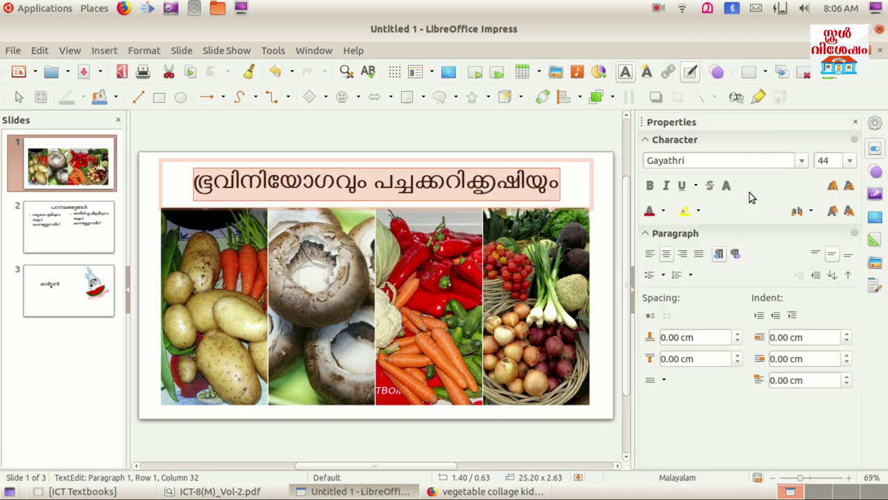
Step: Make the title bold and colour it Light Red 2
left_click(649, 186)
left_click(662, 210)
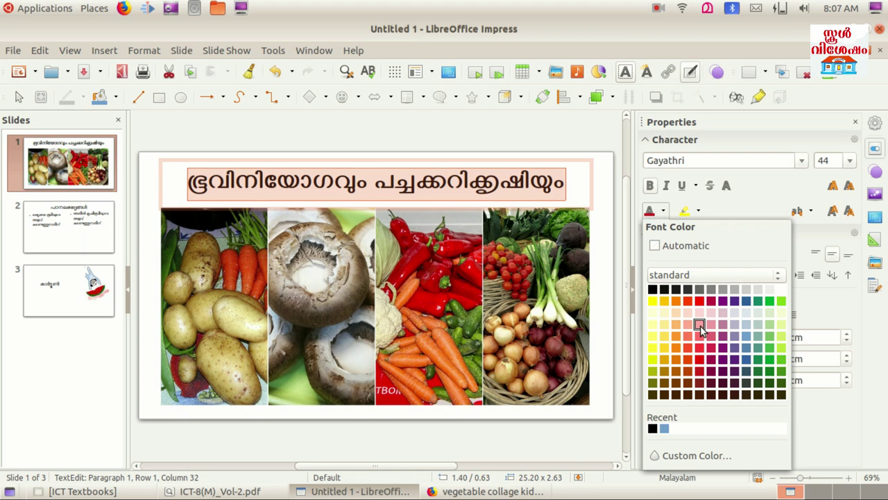
left_click(701, 325)
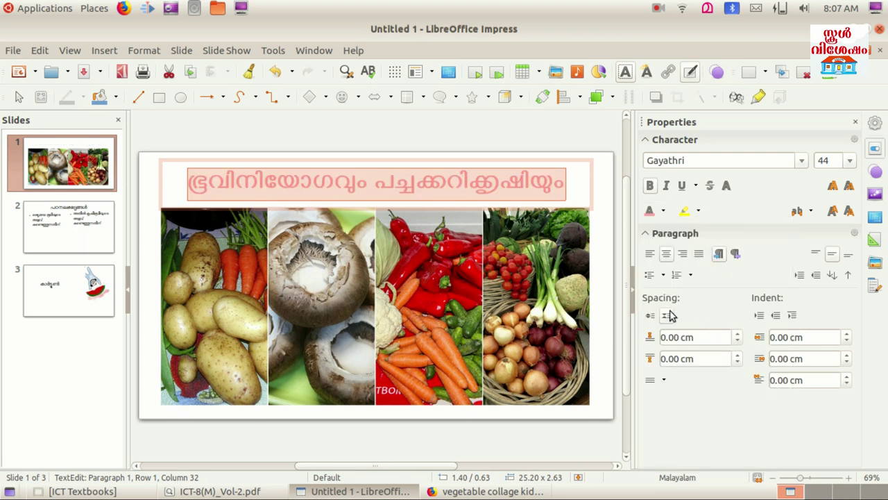
left_click(663, 210)
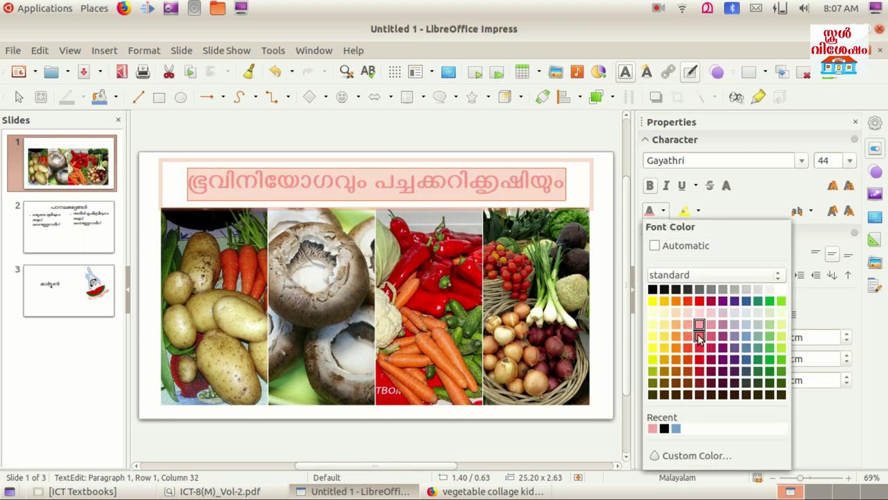
left_click(697, 338)
left_click(605, 198)
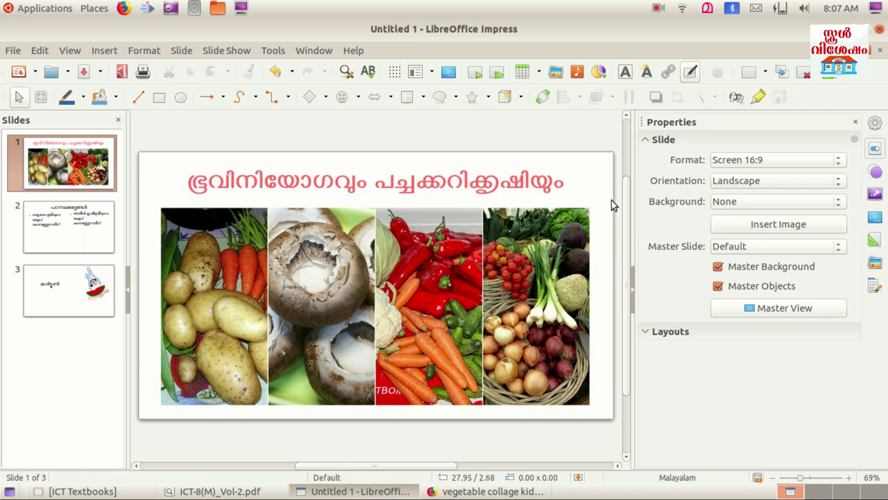
Step: Nudge the vegetable collage on slide 1 slightly lower, leaving a gap under the title
left_click(563, 186)
left_click_drag(563, 185, 175, 189)
left_click(577, 189)
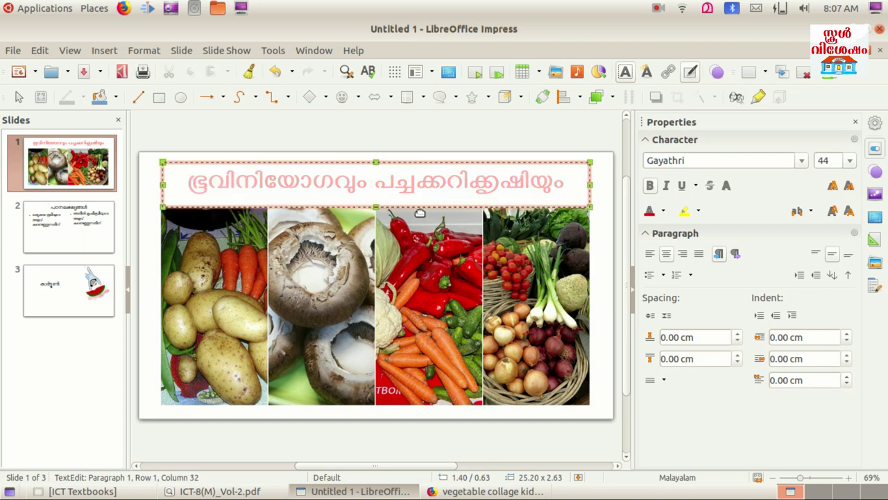
left_click(376, 211)
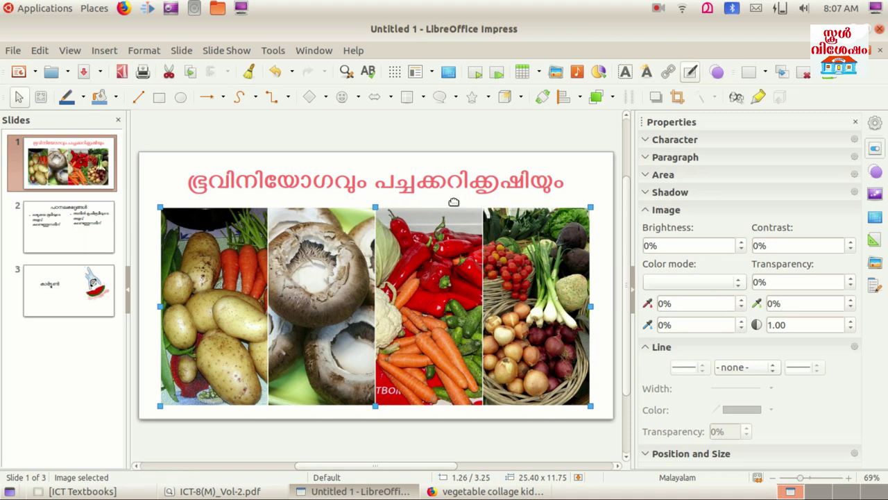
left_click(408, 229)
left_click_drag(408, 229, 408, 235)
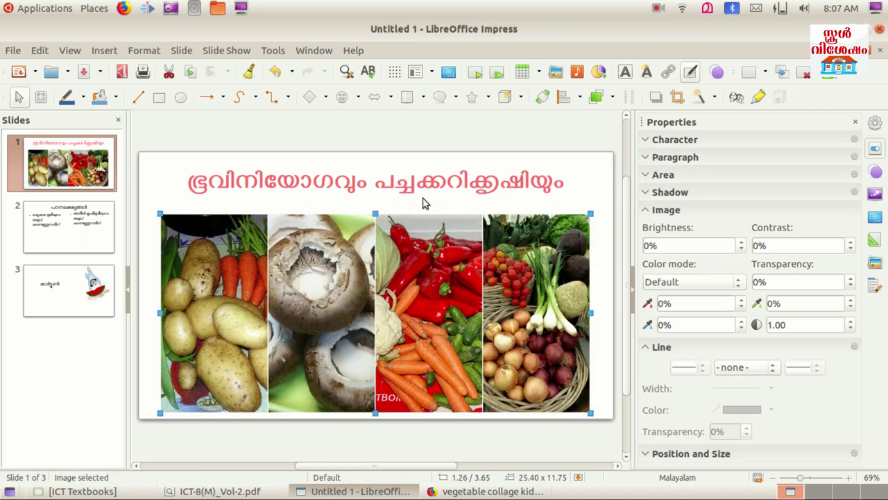
left_click(425, 203)
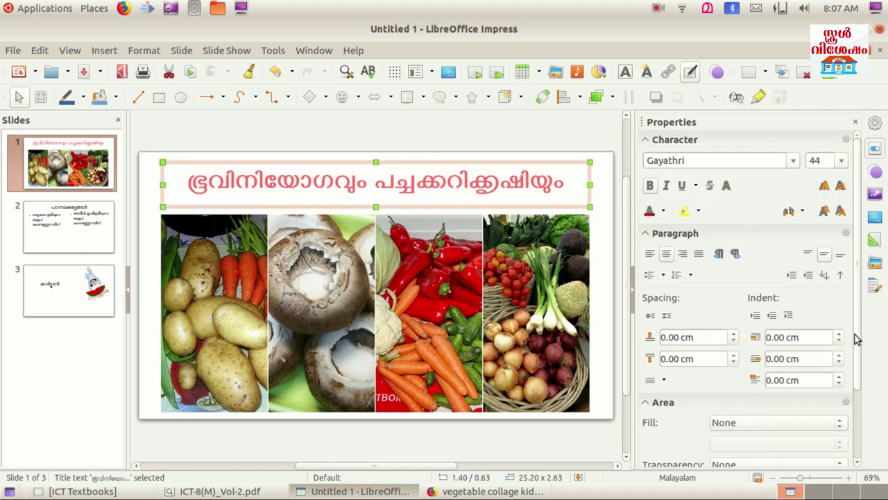
Step: Set the slide 1 title box's area fill to a solid dark blue colour
scroll(779, 386, "down", 3)
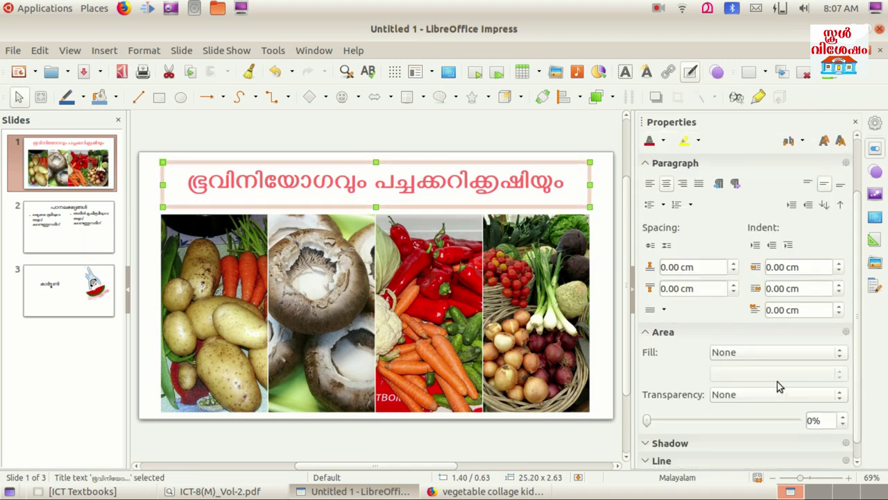
left_click(736, 354)
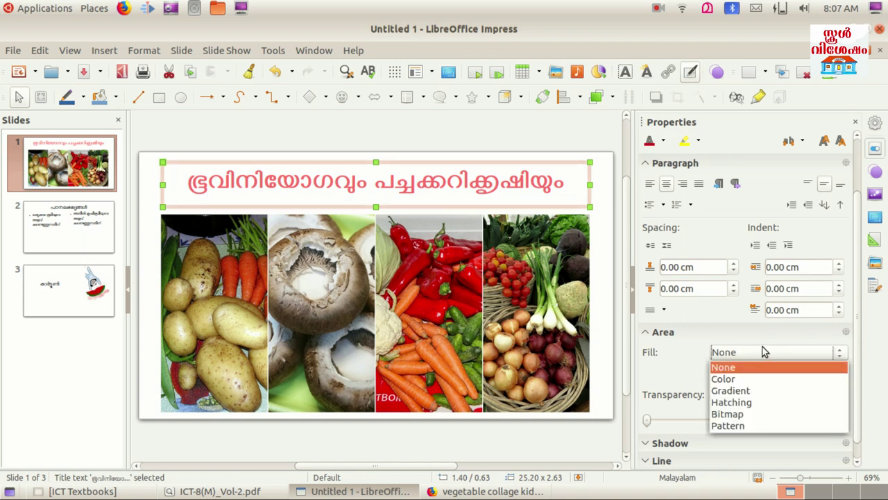
left_click(733, 379)
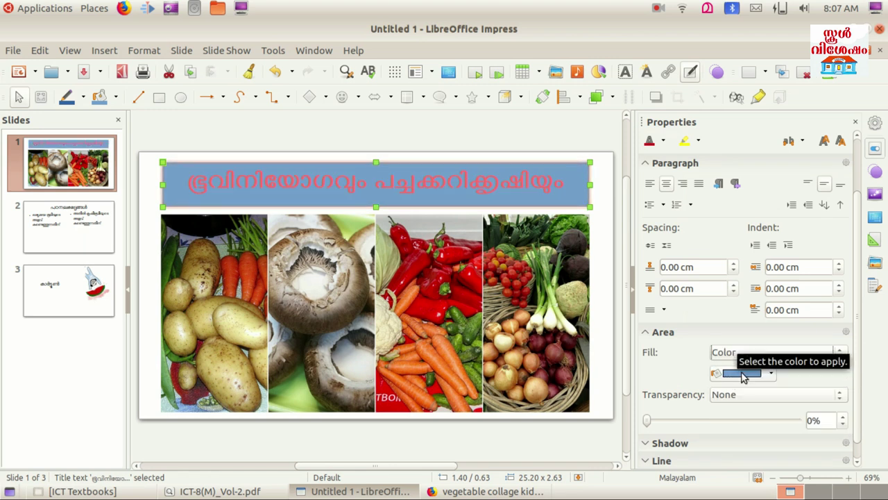
left_click(742, 374)
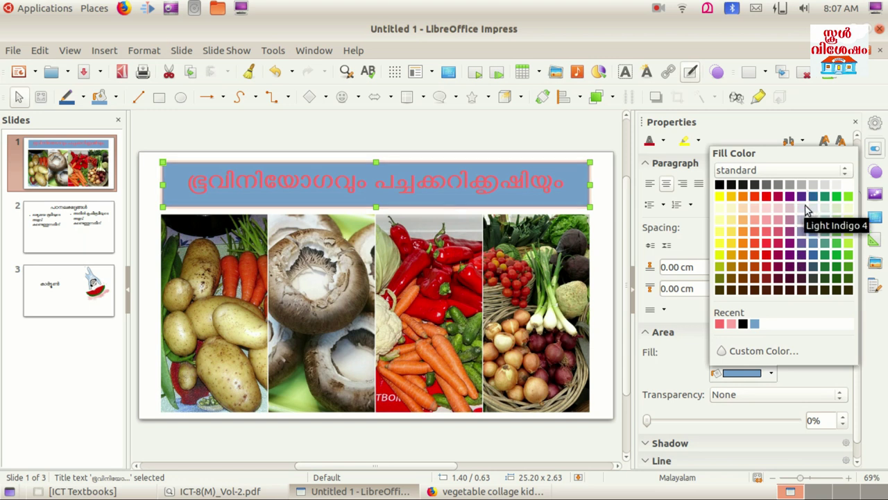
left_click(813, 219)
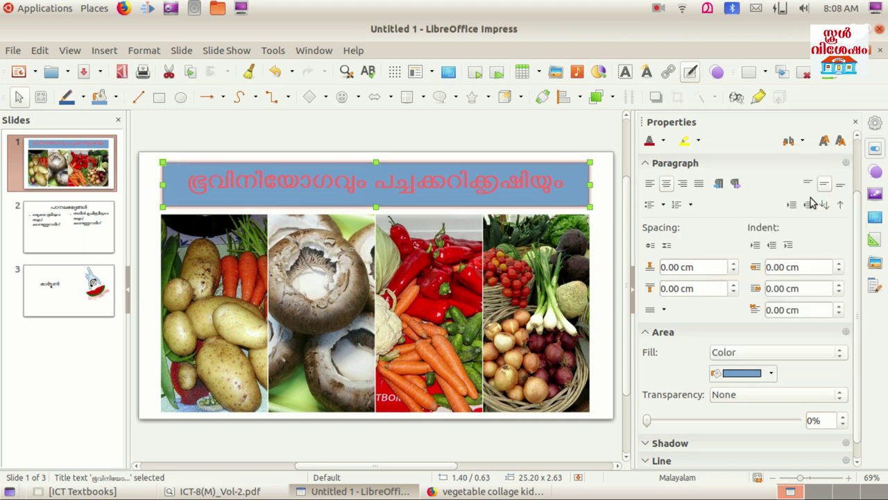
left_click(768, 372)
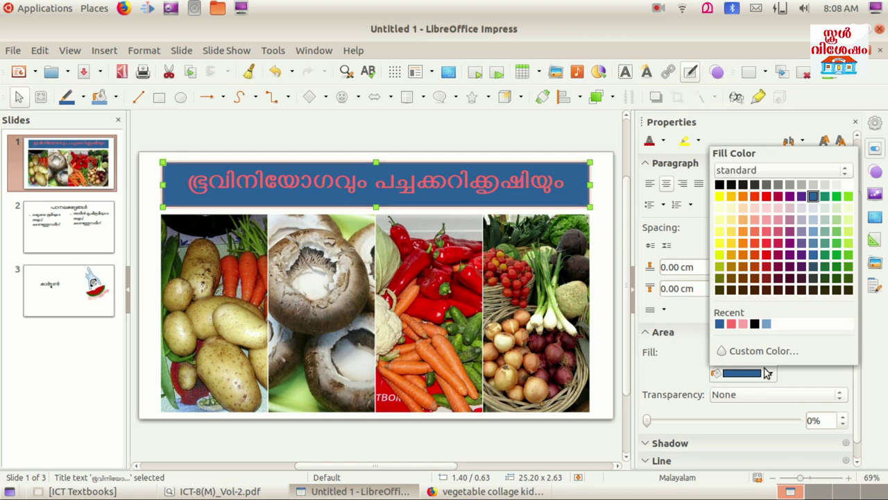
left_click(817, 255)
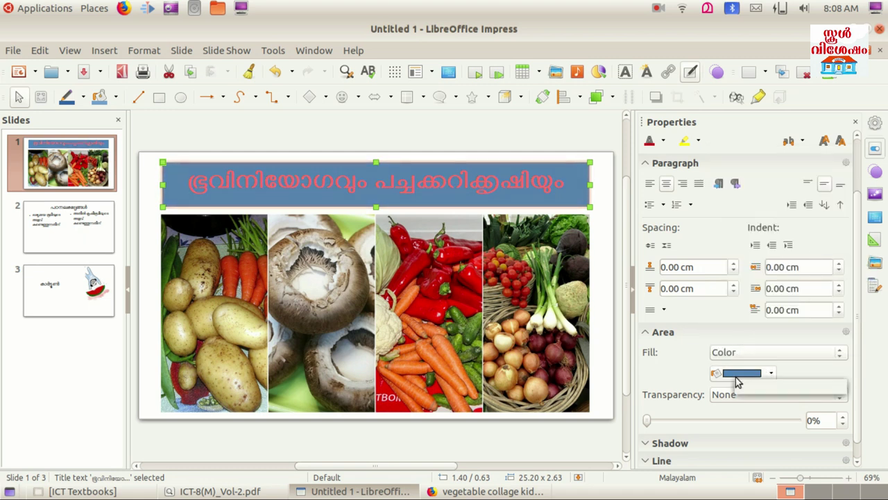
left_click(737, 374)
left_click(813, 255)
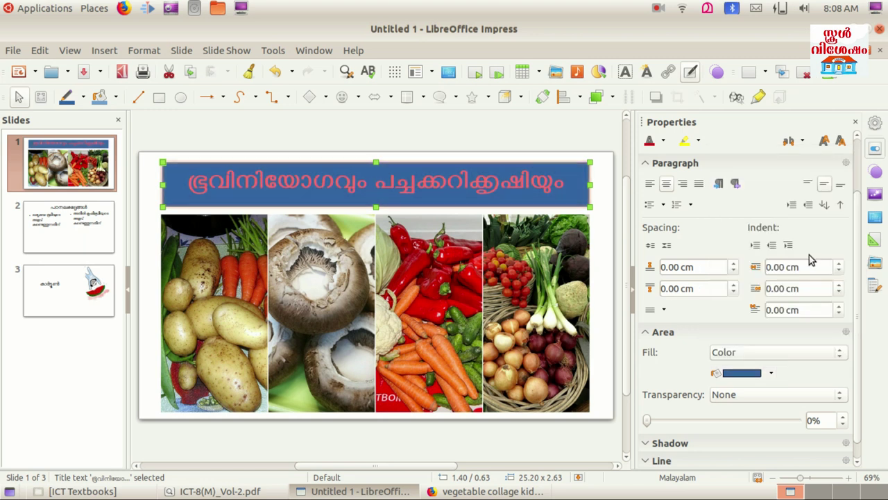
left_click(753, 374)
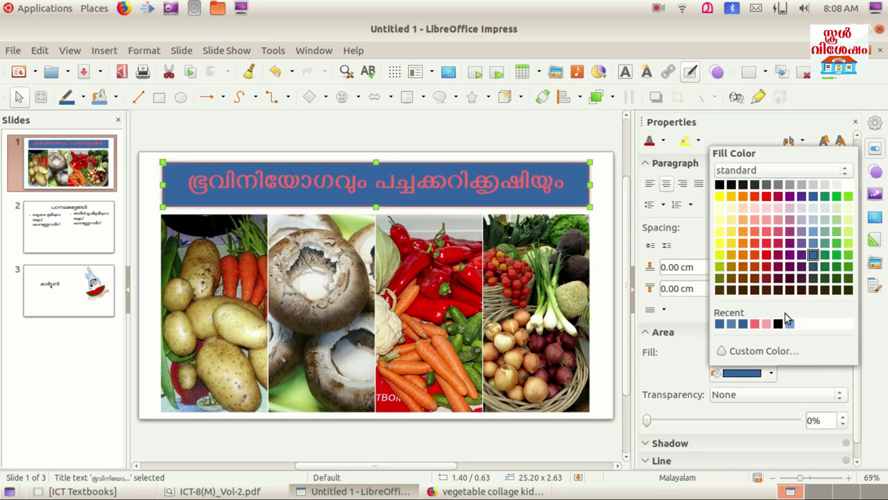
left_click(813, 195)
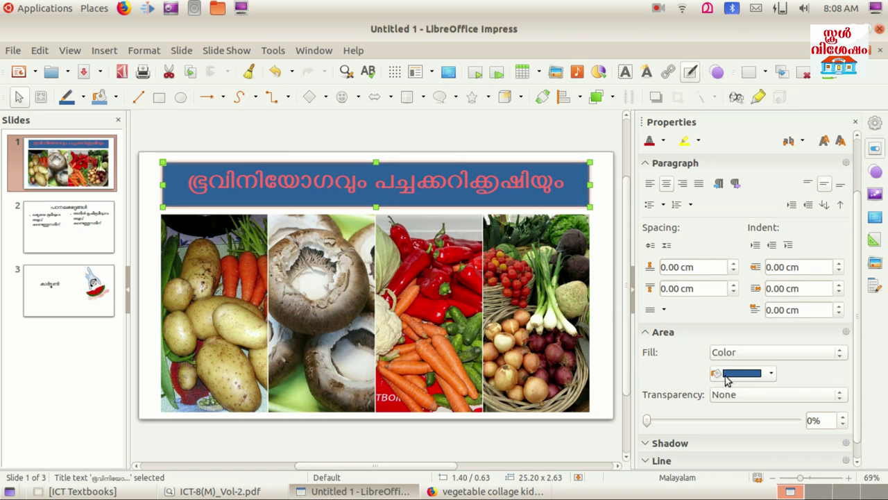
scroll(859, 302, "down", 1)
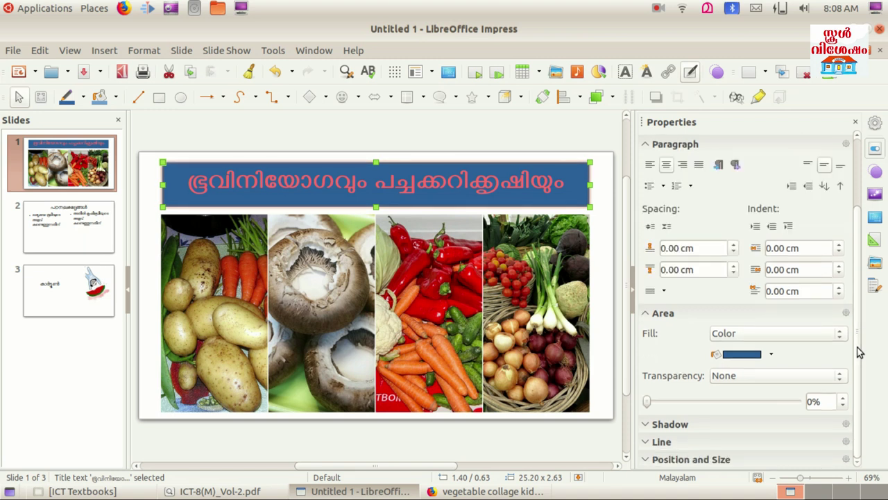
Step: Add a Fade In entrance animation to the slide 1 title
left_click(876, 192)
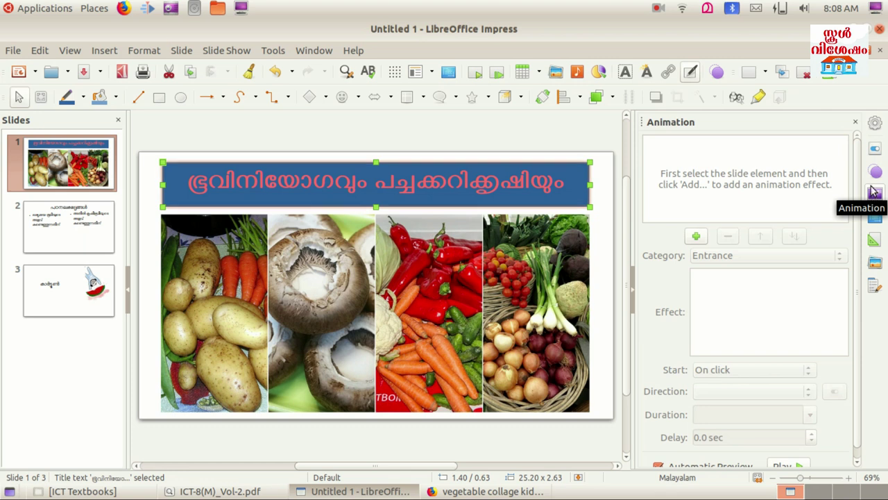
left_click(874, 194)
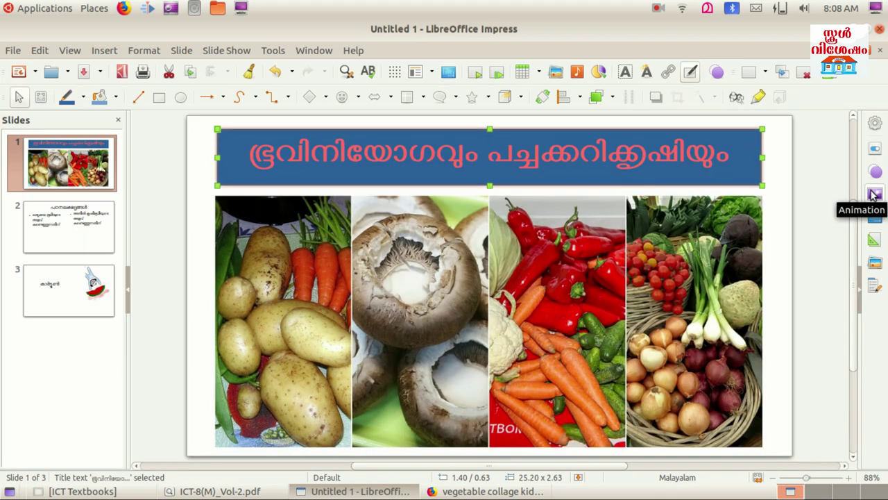
left_click(873, 195)
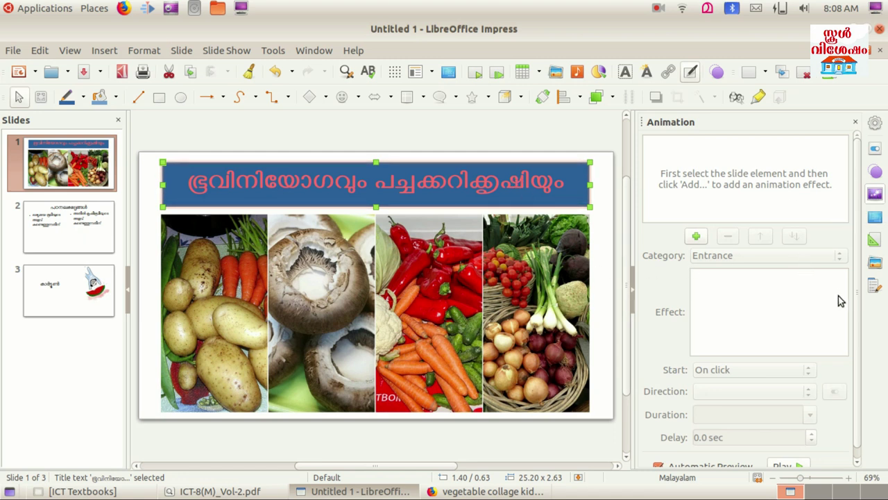
left_click(537, 182)
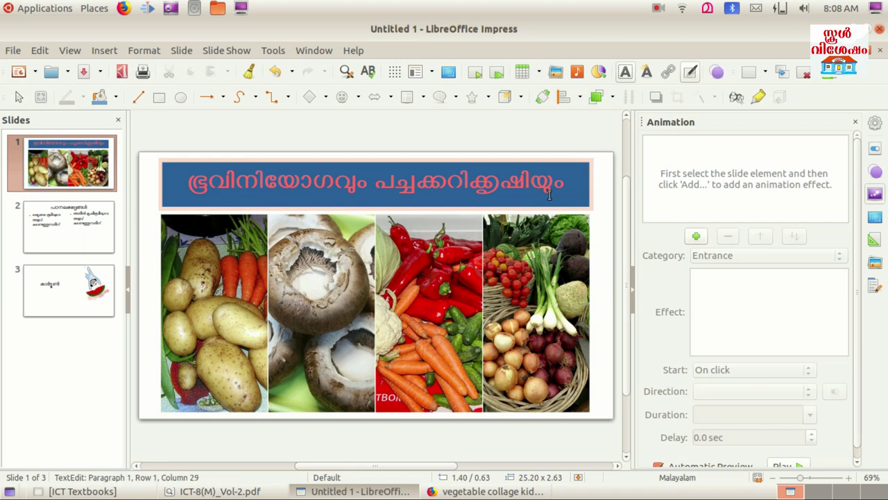
left_click(689, 236)
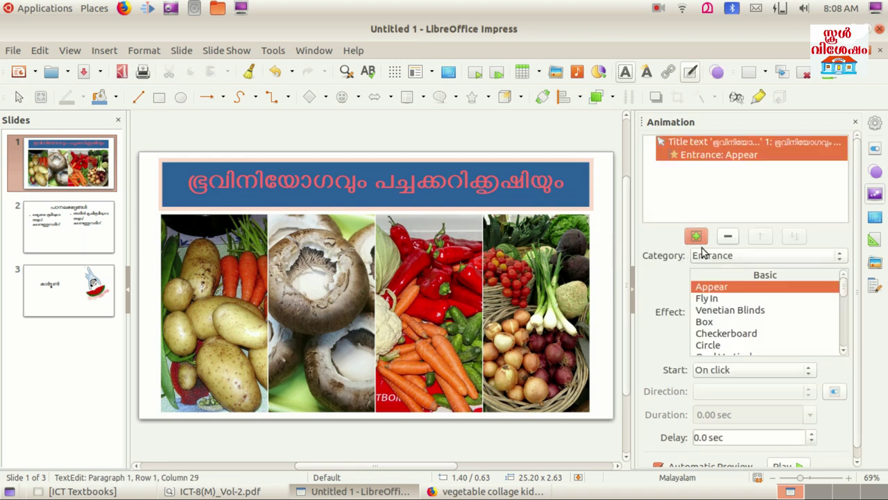
left_click(696, 238)
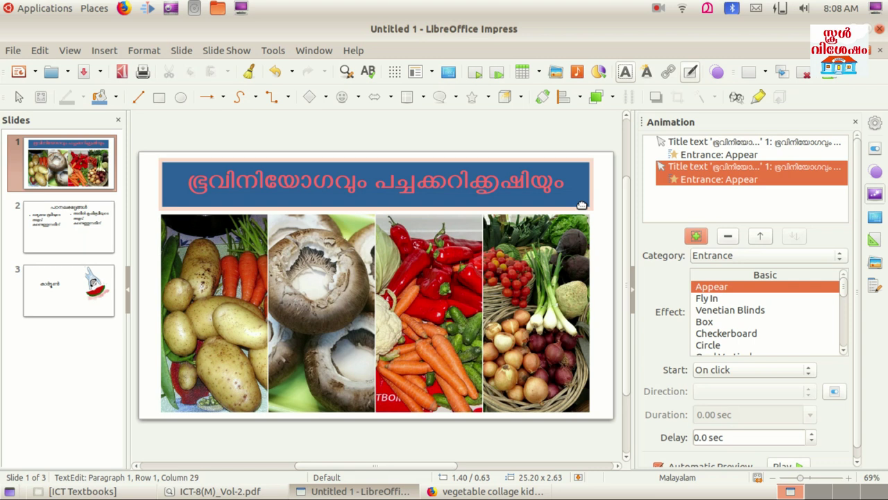
left_click(713, 298)
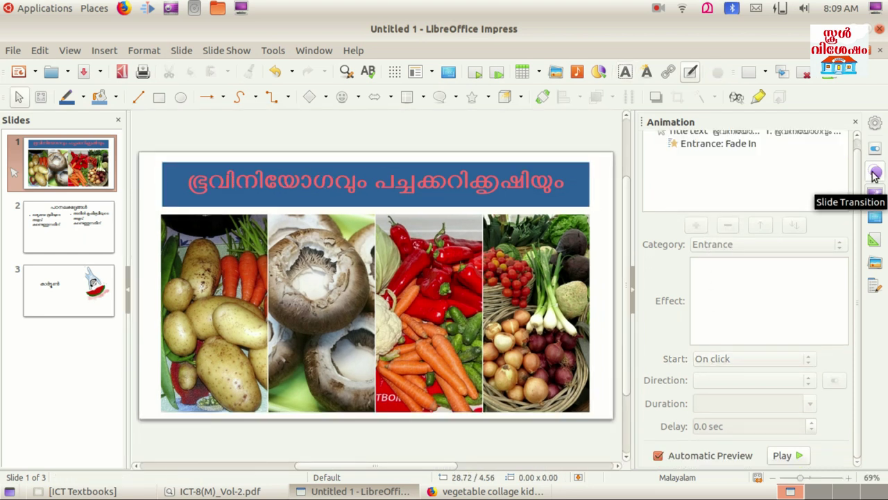
left_click(874, 173)
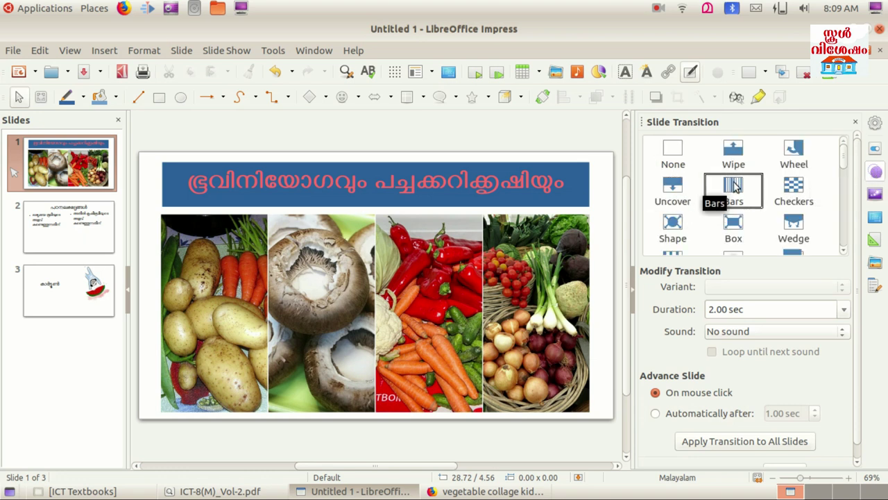
Step: Apply an Uncover Top to Bottom transition to slide 1 with the nature2 sound
left_click(783, 161)
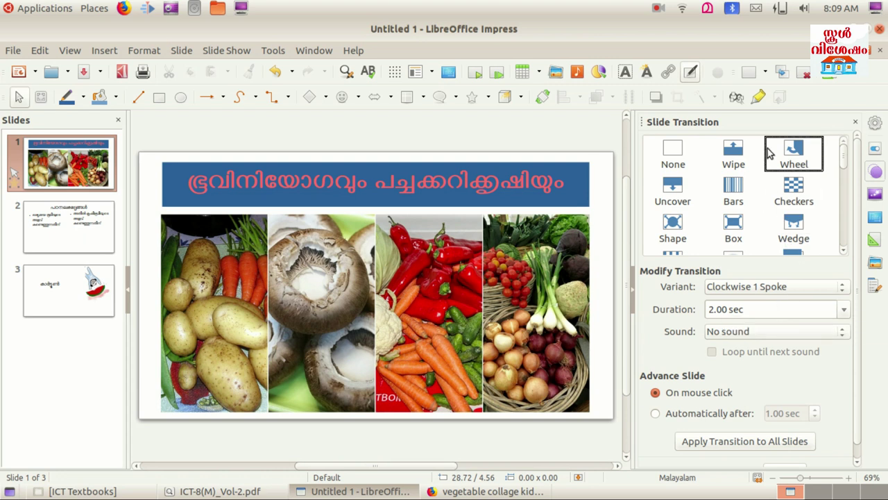
left_click(670, 186)
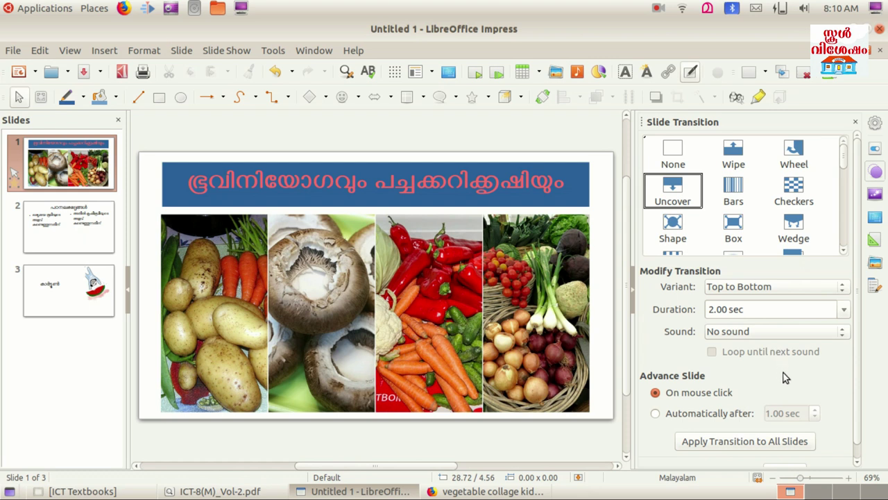
scroll(783, 347, "down", 1)
left_click(786, 317)
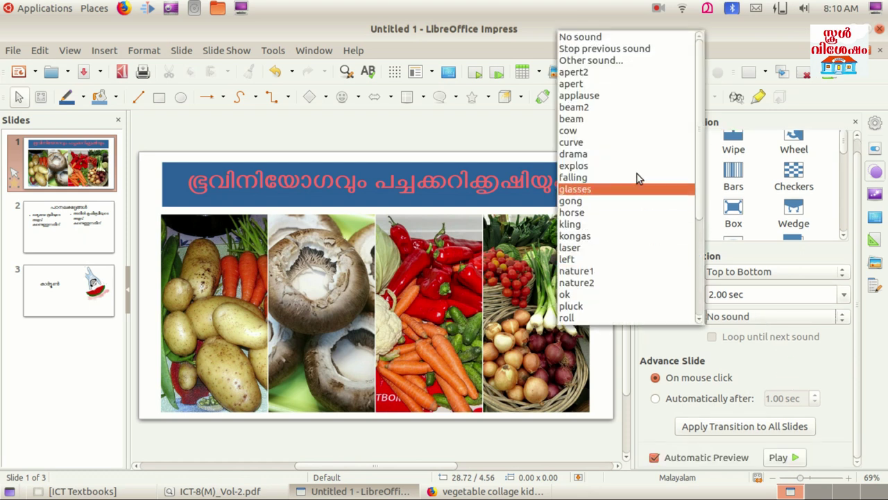
left_click(611, 274)
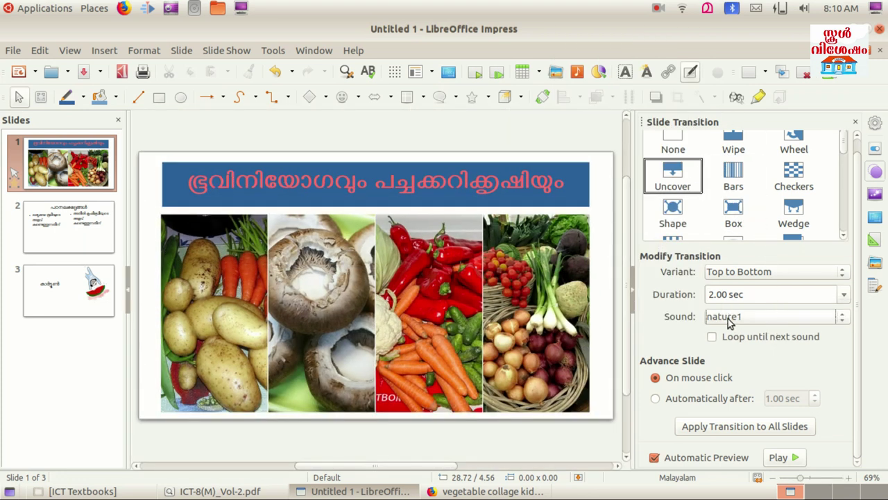
left_click(720, 318)
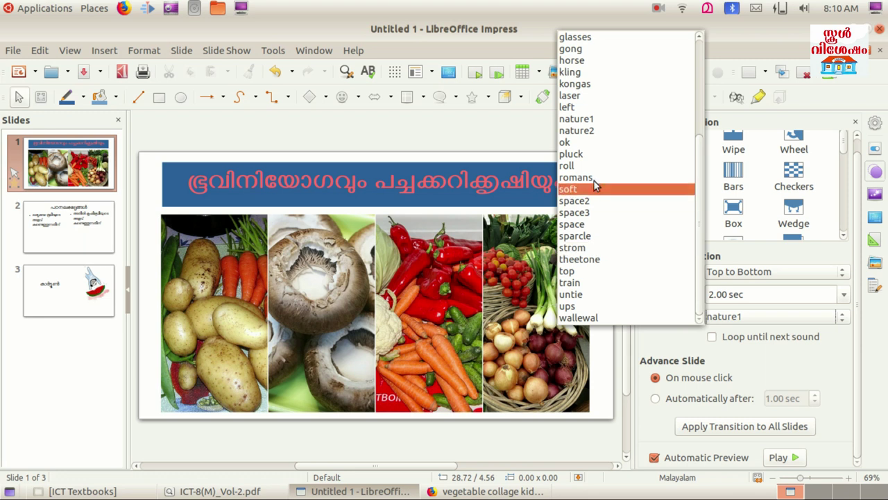
left_click(583, 131)
left_click(226, 50)
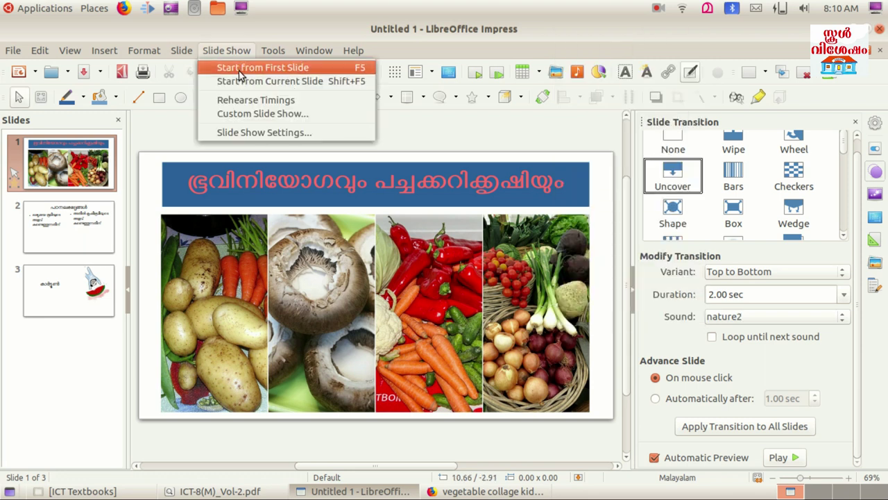
Step: Run the slideshow from slide 1 to preview the transition and title fade-in, then exit
left_click(245, 67)
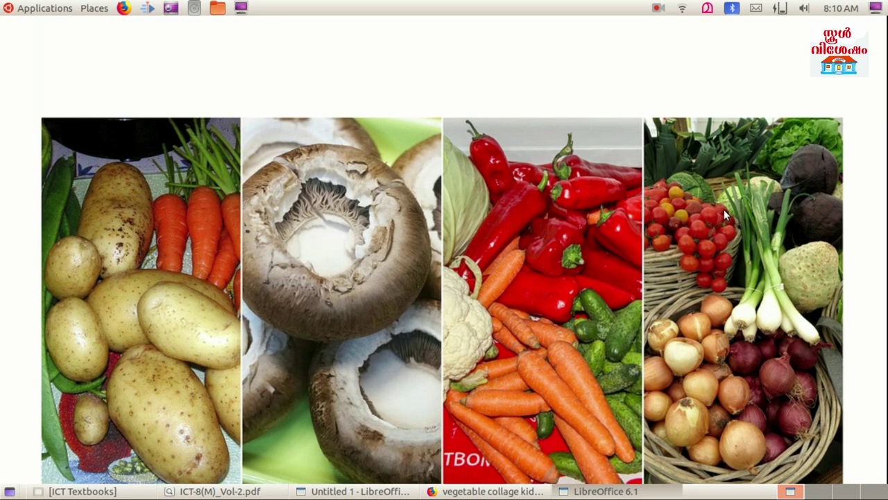
left_click(847, 212)
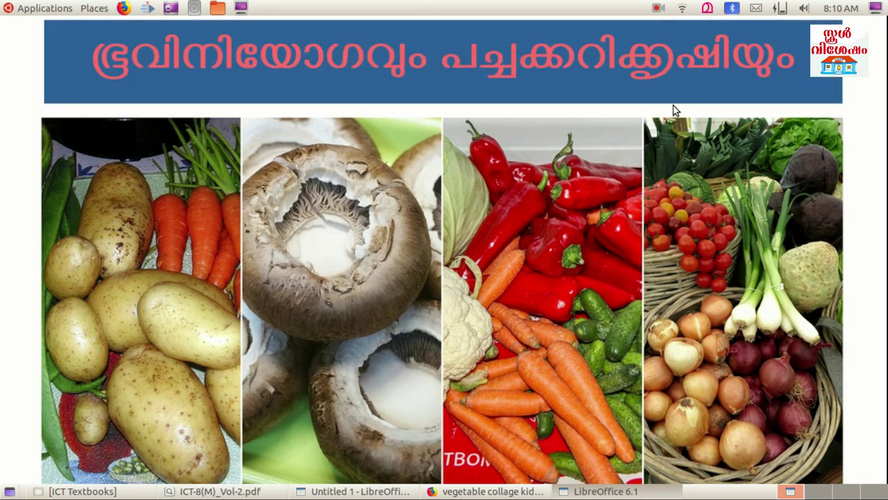
key("Escape")
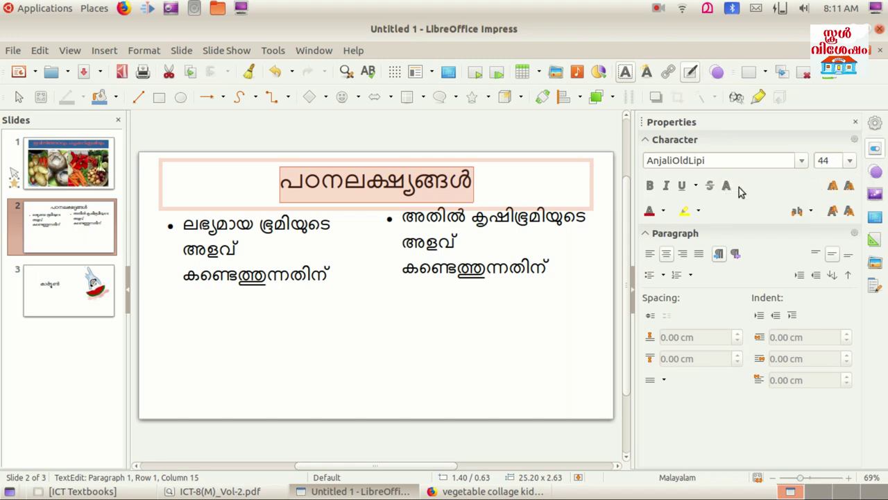
Step: Change the slide 2 title's font to Chilanka
left_click(650, 211)
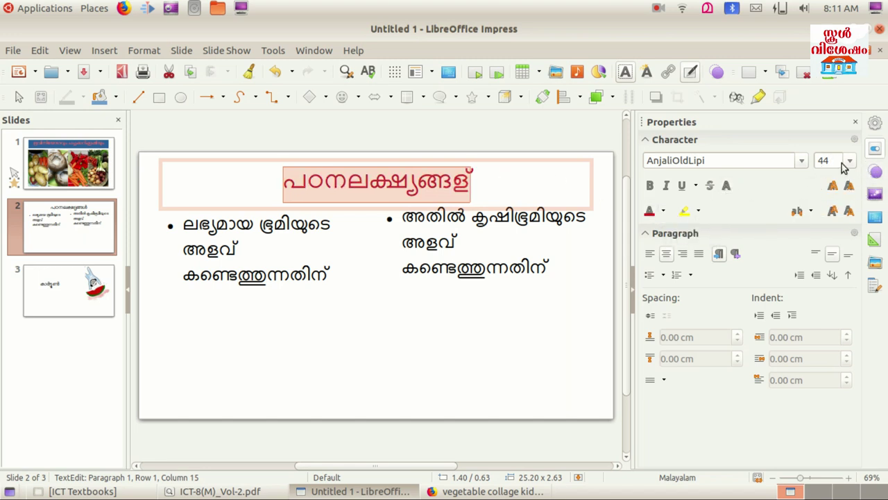
left_click(801, 162)
left_click(738, 195)
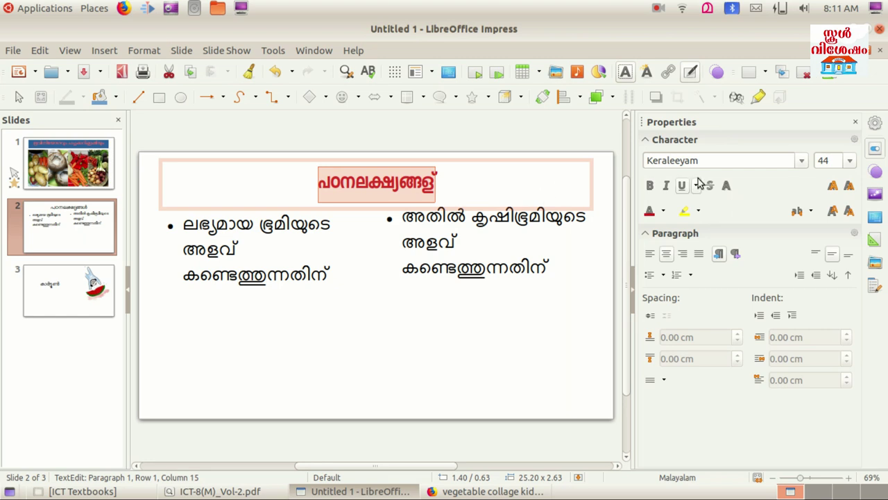
left_click(798, 161)
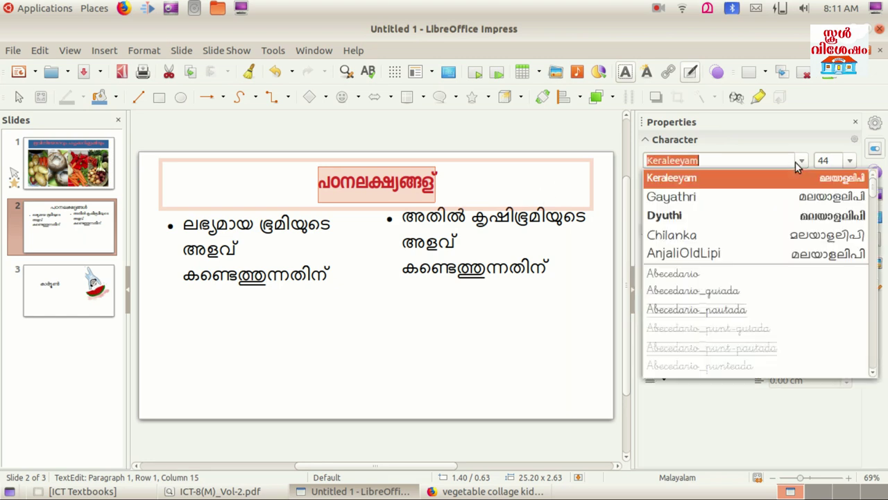
left_click(722, 236)
Step: Fill the slide 2 title box with a solid yellow colour
left_click(590, 189)
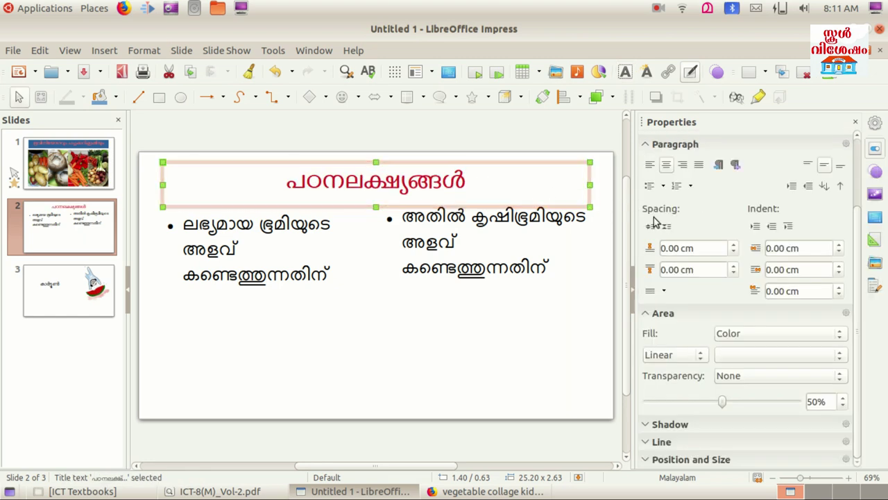
left_click(748, 334)
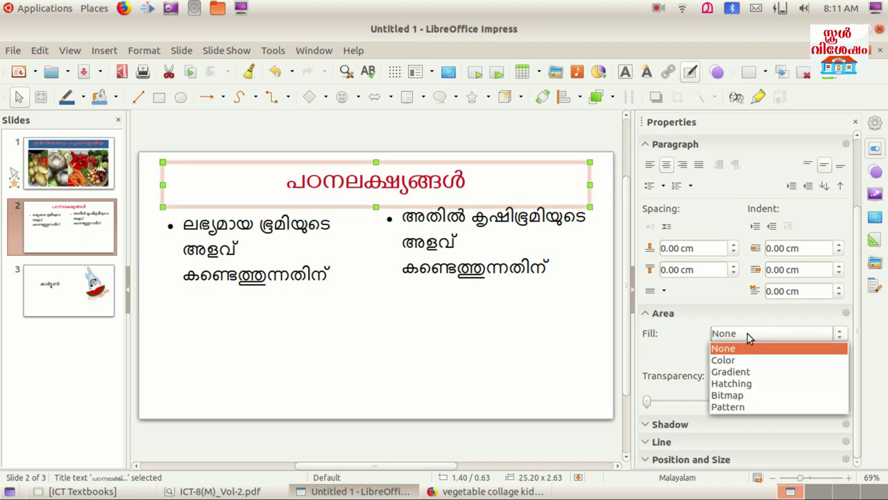
left_click(735, 360)
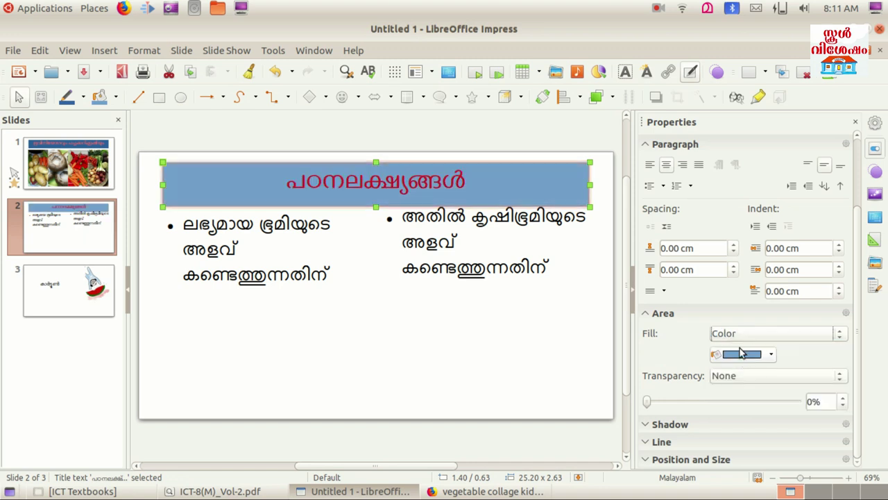
left_click(744, 354)
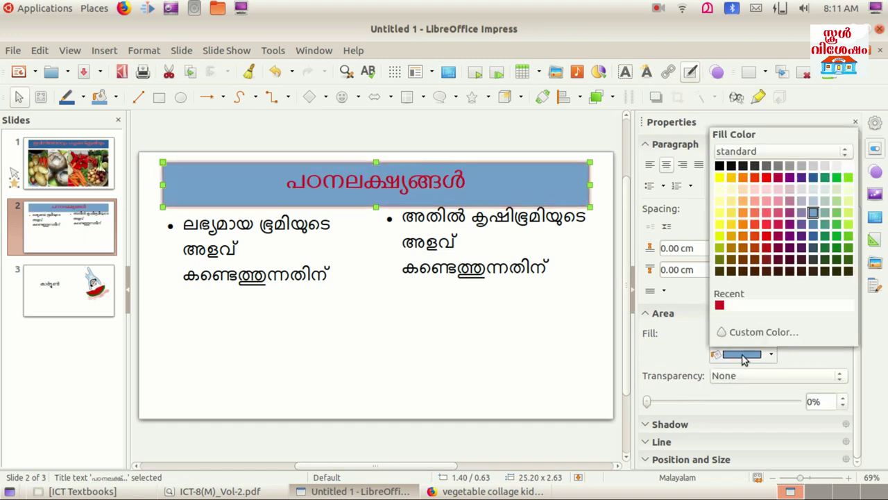
left_click(720, 226)
left_click(255, 224)
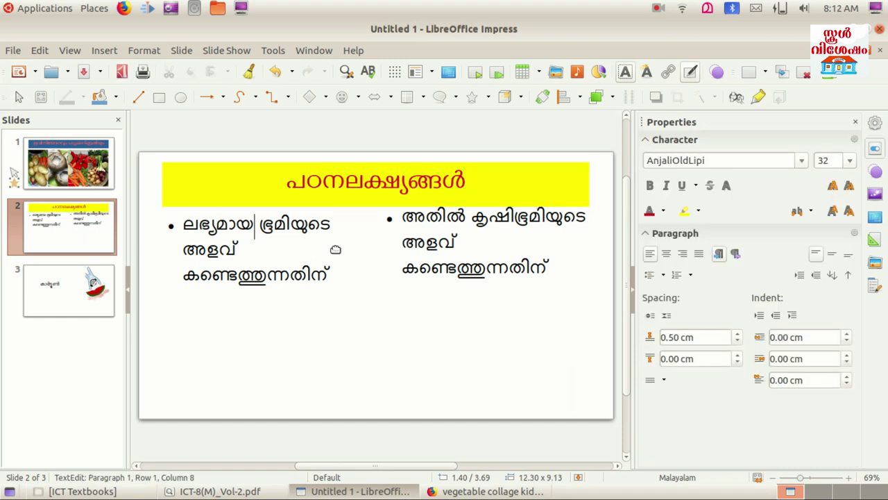
left_click(519, 184)
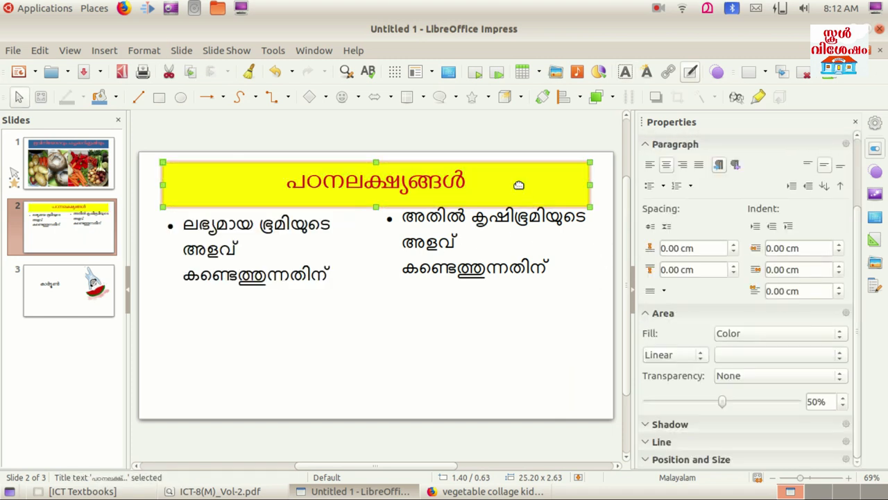
Step: Give the slide 2 title a Fly In entrance animation
left_click(875, 194)
left_click(696, 224)
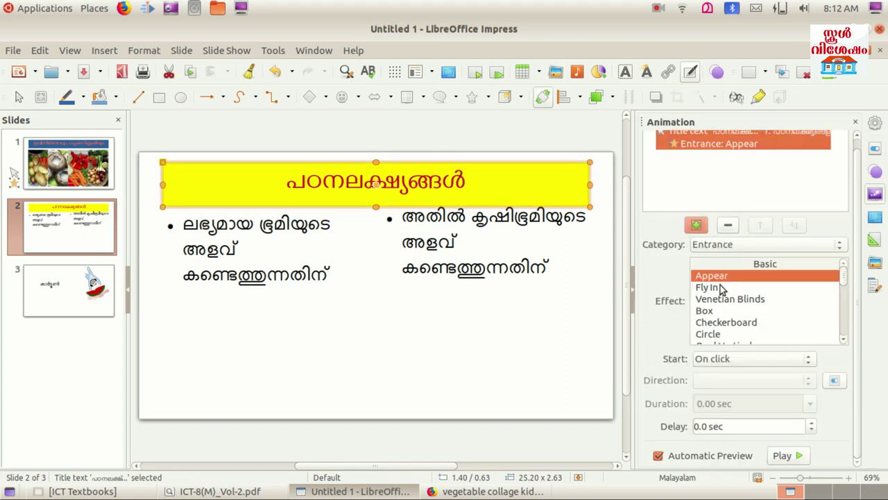
left_click(709, 287)
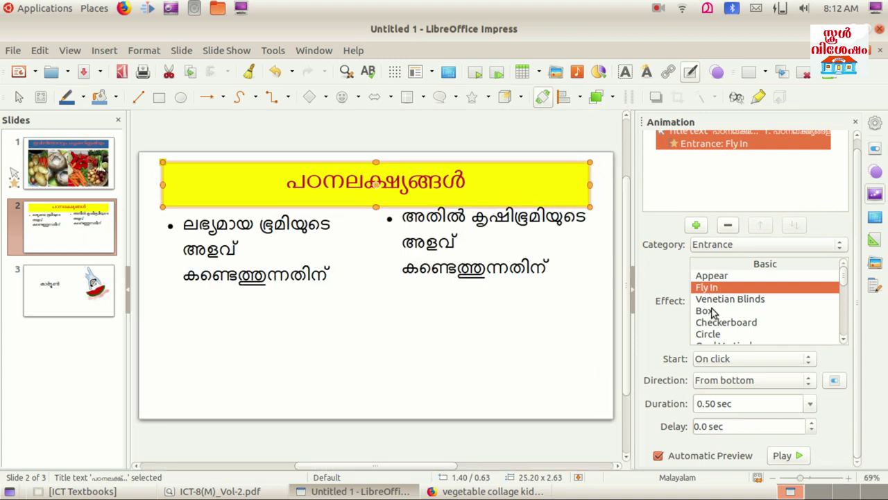
left_click(182, 51)
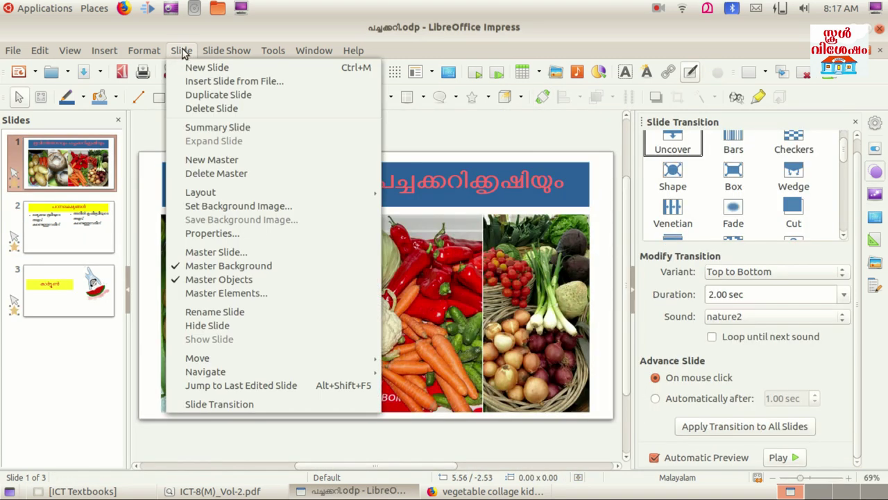
Step: Set slide 1's background to a plain light lime colour in Slide Properties
left_click(224, 236)
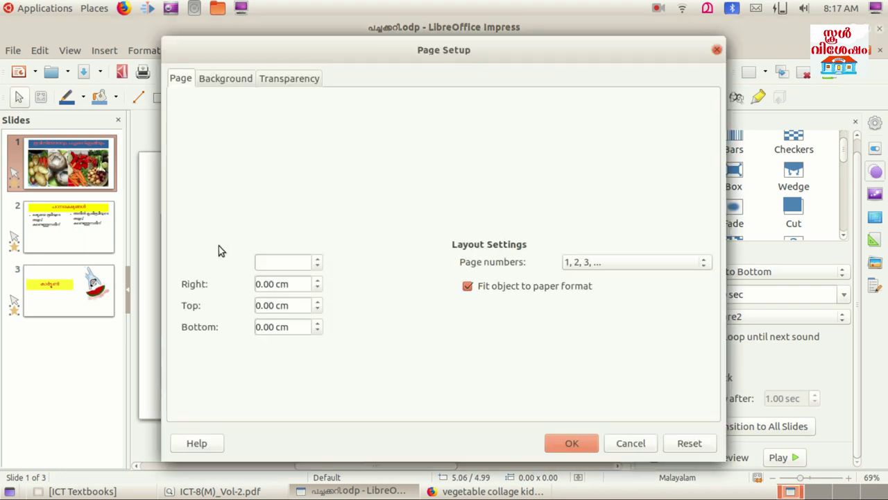
left_click(224, 78)
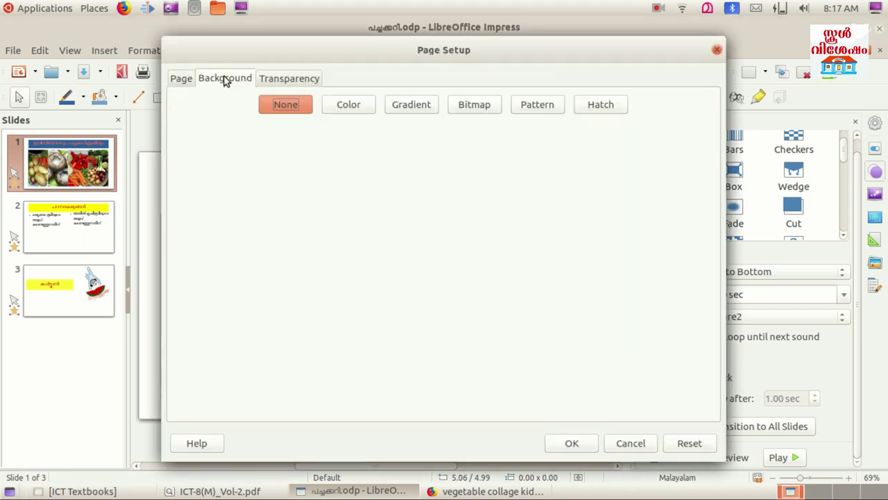
left_click(342, 110)
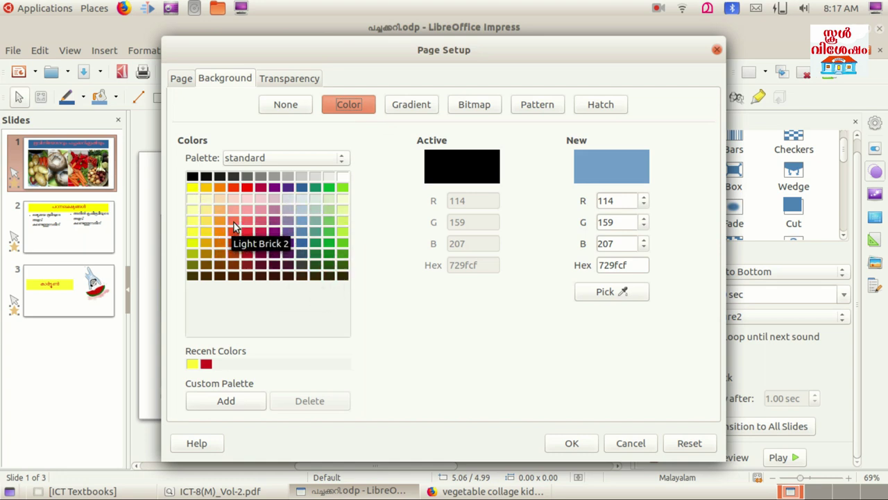
left_click(341, 233)
left_click(576, 444)
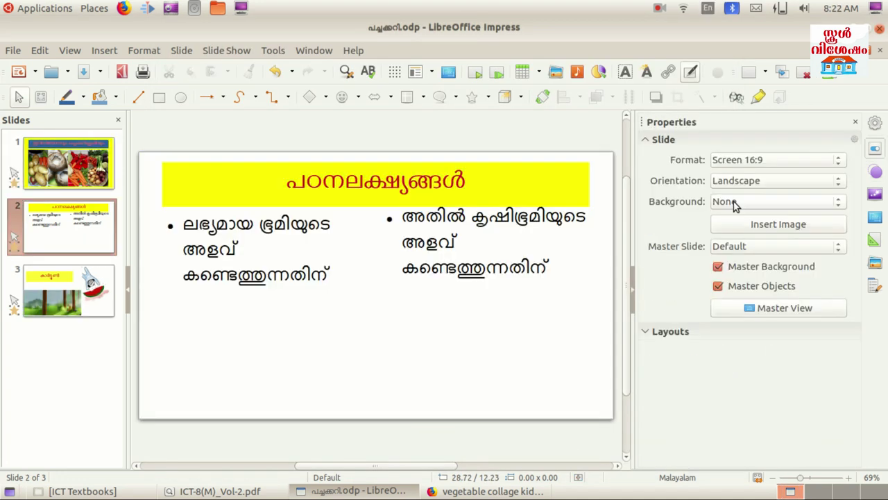
Step: Set slide 2's background to a gradient running from Lime to Orange, then select its title
left_click(733, 202)
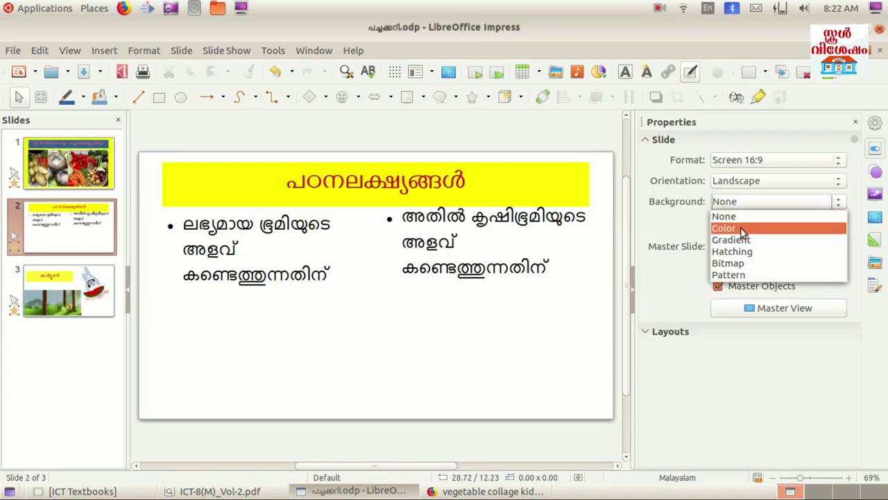
left_click(738, 240)
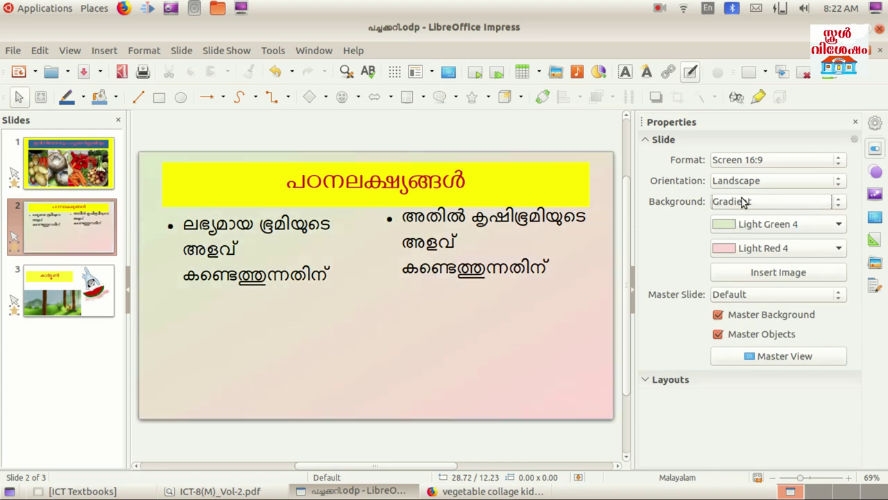
left_click(744, 224)
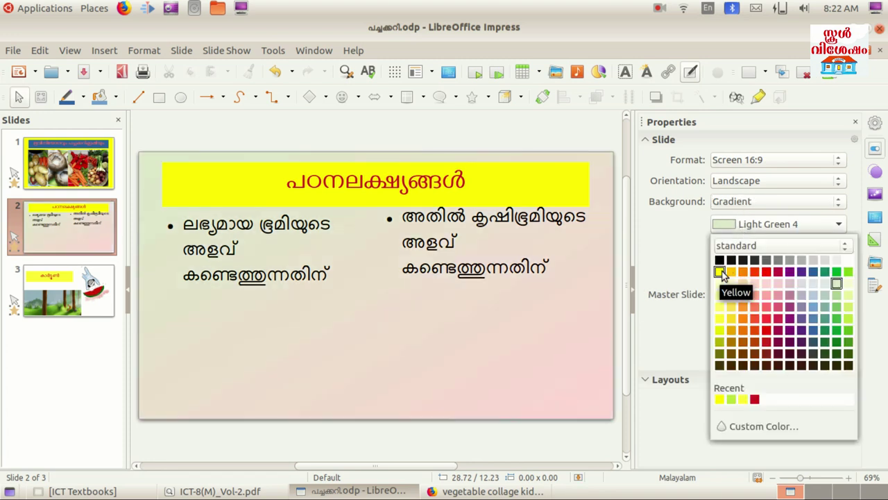
left_click(848, 272)
left_click(784, 248)
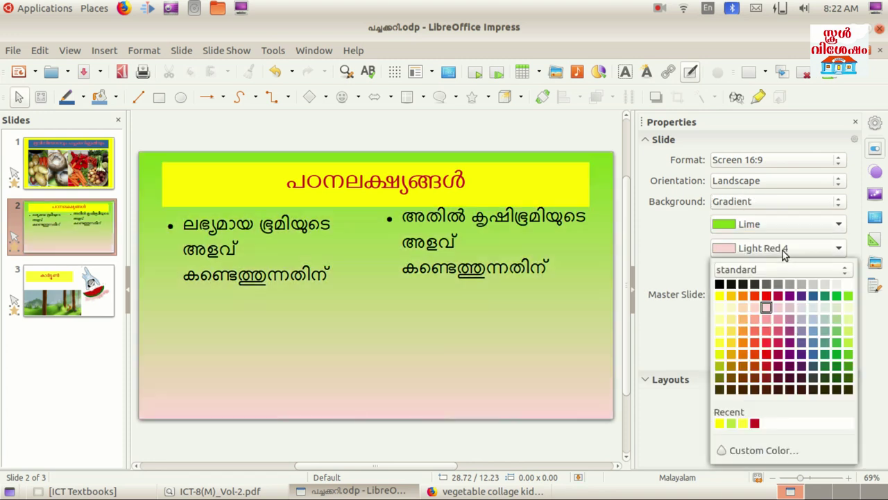
left_click(744, 297)
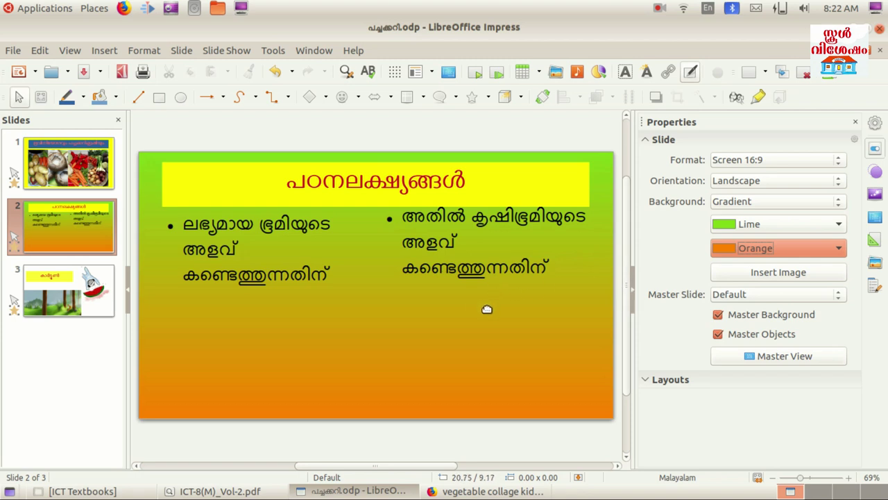
left_click(462, 182)
left_click(874, 195)
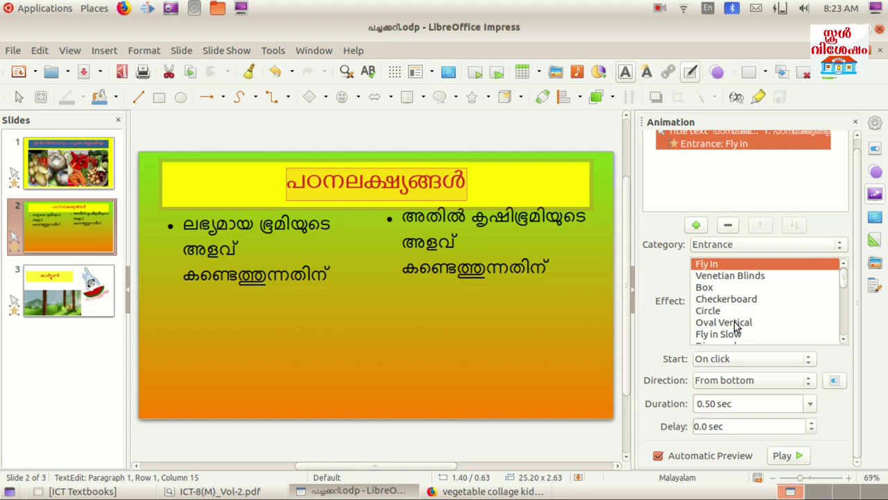
Step: Change the slide 2 title's entrance effect to Random Bars
scroll(737, 327, "down", 1)
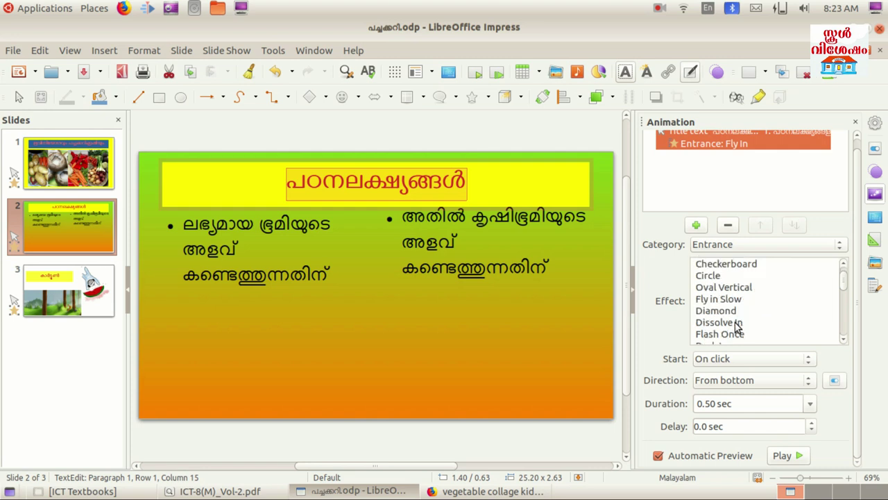
scroll(737, 326, "down", 1)
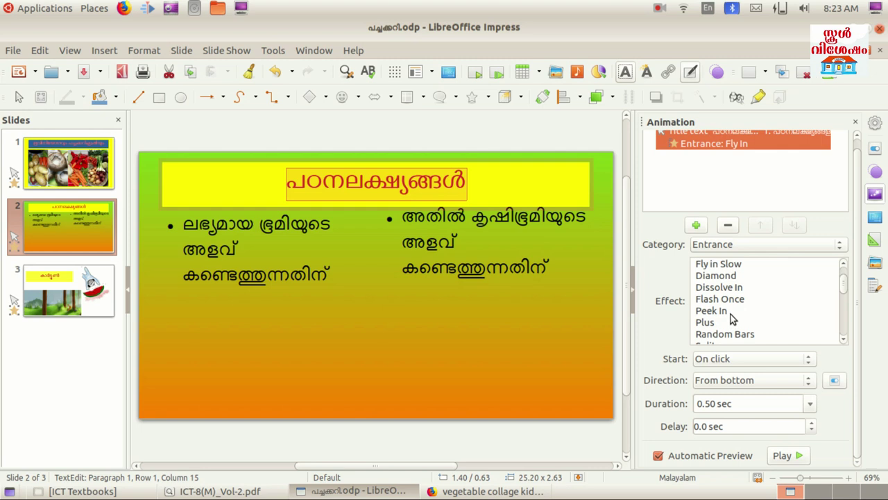
left_click(728, 334)
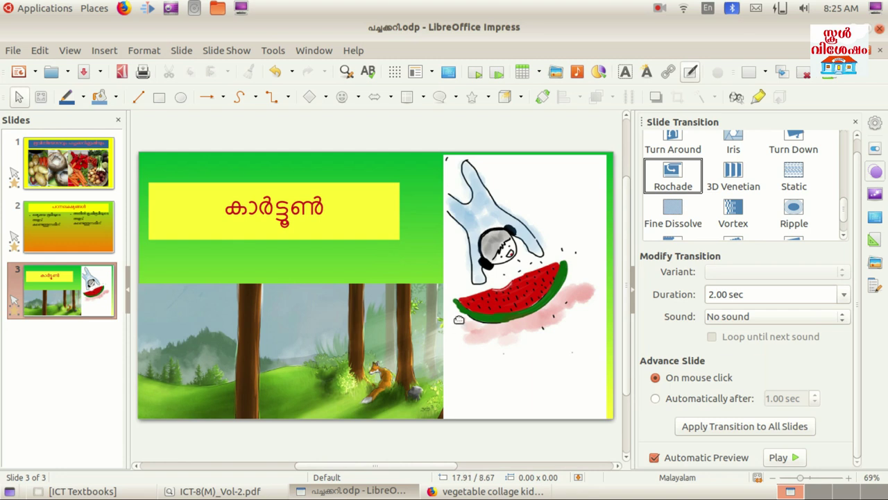
Step: Apply automatic advance after 3.15 sec to all slides and start the show from slide 1
left_click(72, 169)
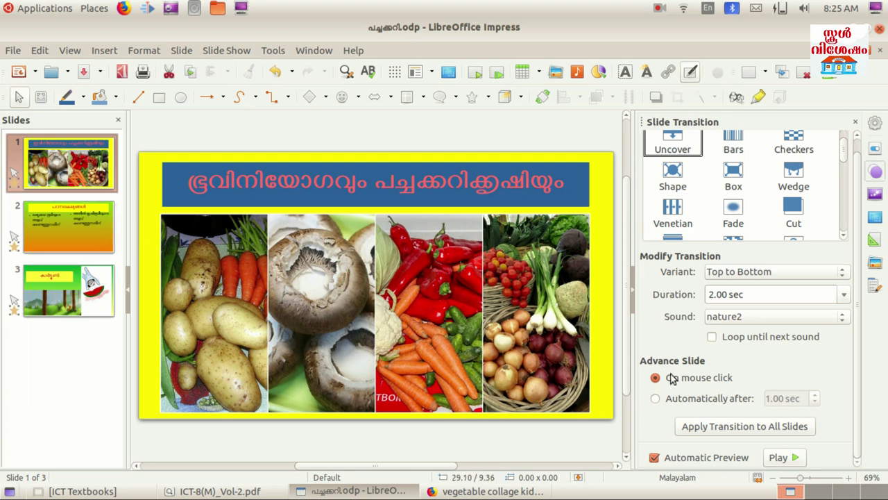
left_click(663, 400)
left_click(815, 395)
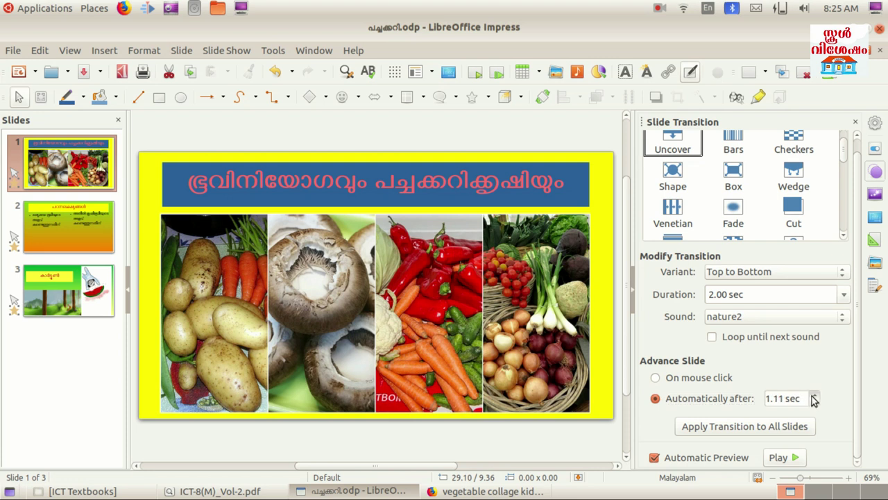
left_click(814, 395)
left_click(814, 395)
key("BackSpace")
type("3")
left_click(768, 428)
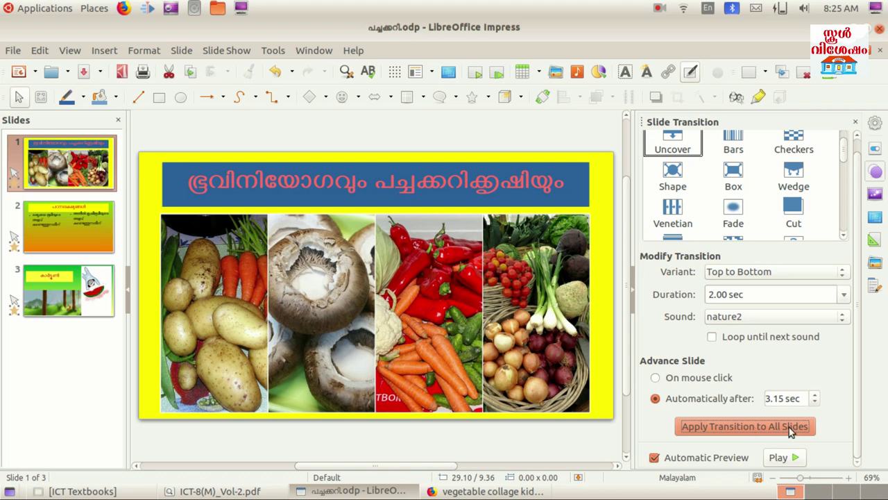
left_click(229, 52)
Step: Advance the slideshow through slides 1–3 to the cartoon slide, then end it with Esc
left_click(238, 75)
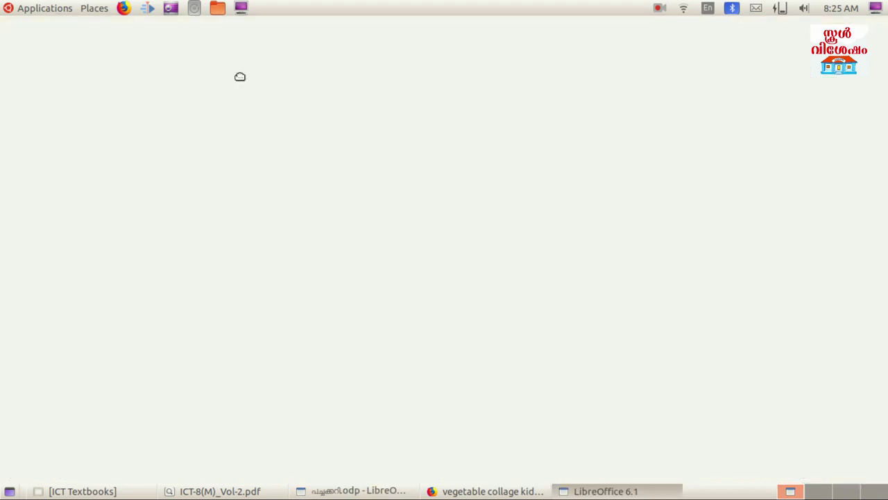
left_click(240, 80)
left_click(872, 265)
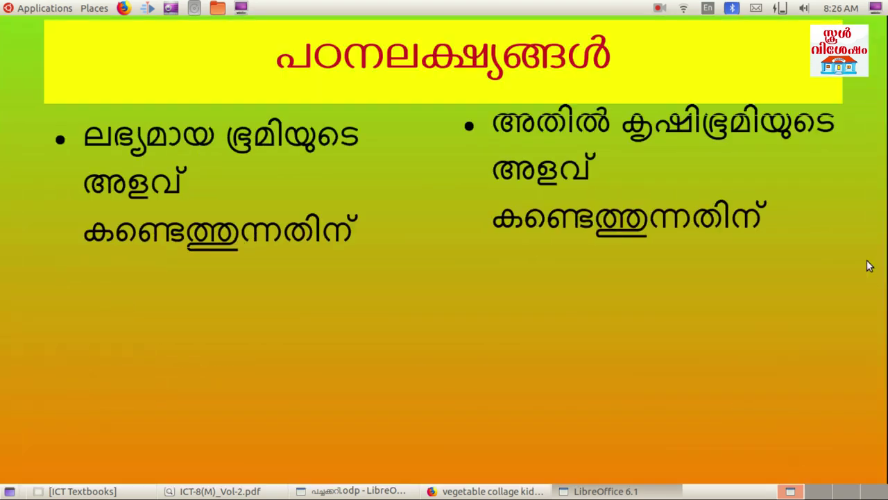
left_click(867, 261)
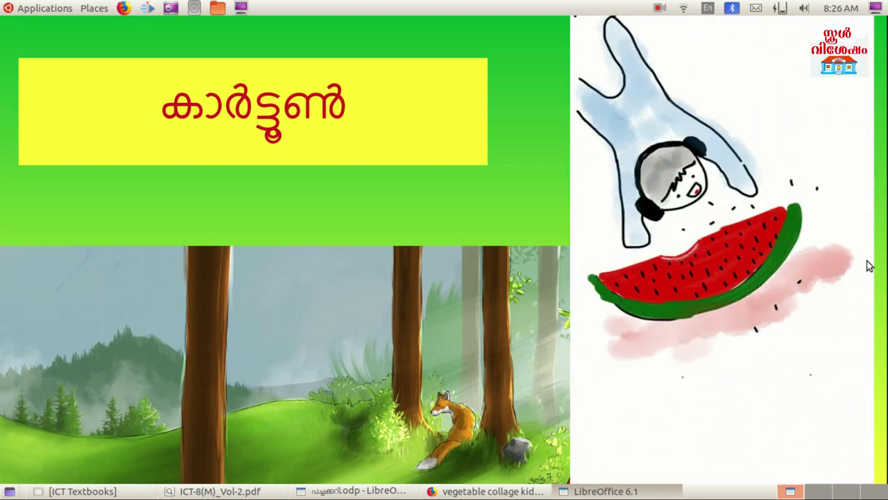
key("Escape")
left_click(659, 7)
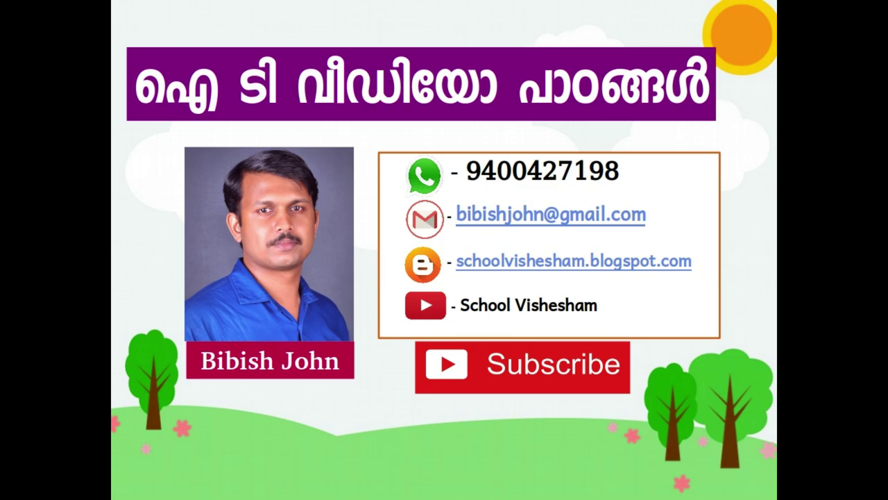